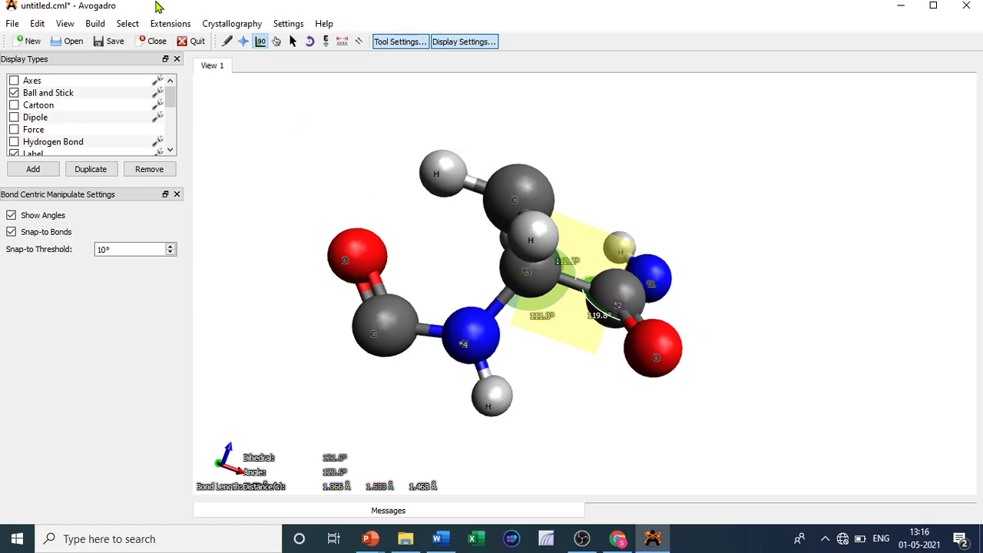
left_click(343, 42)
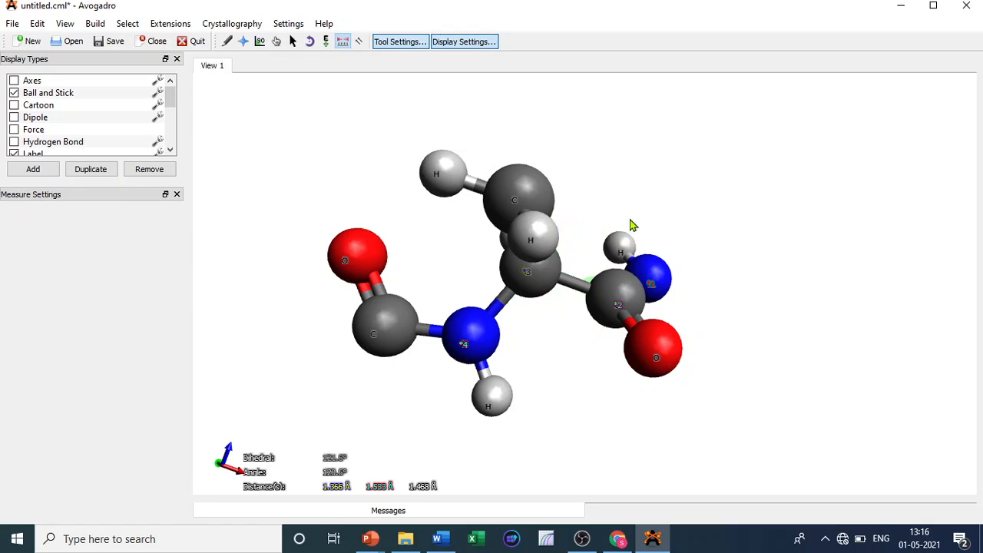
left_click(655, 288)
left_click(622, 307)
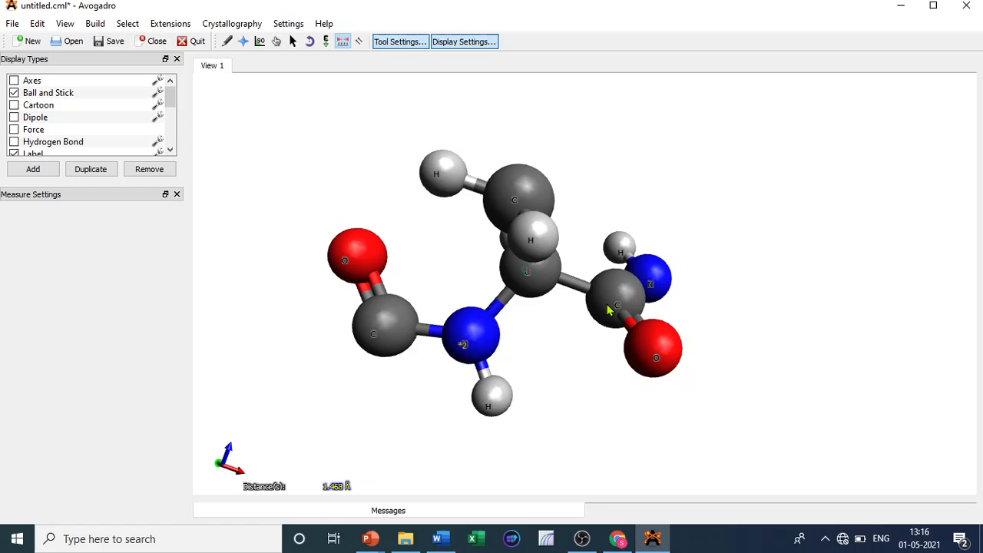
left_click(523, 280)
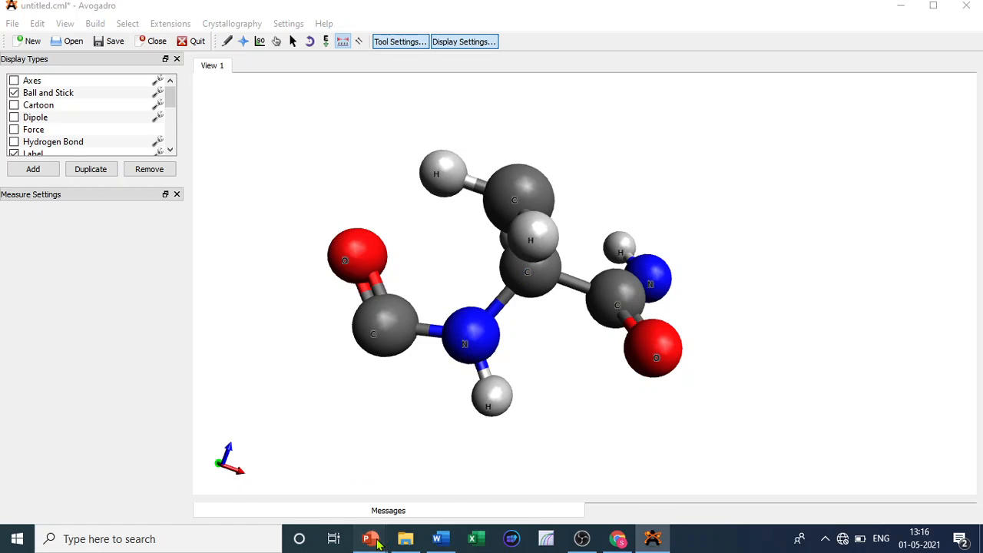
- Switch to the presentation to review the Ramachandran slide table, then return to the molecule
left_click(465, 491)
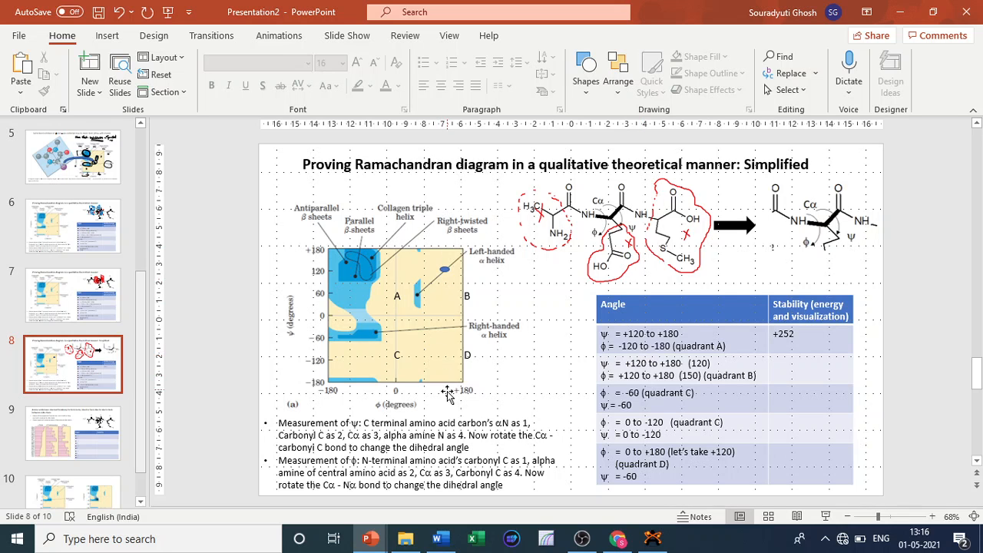
left_click(901, 12)
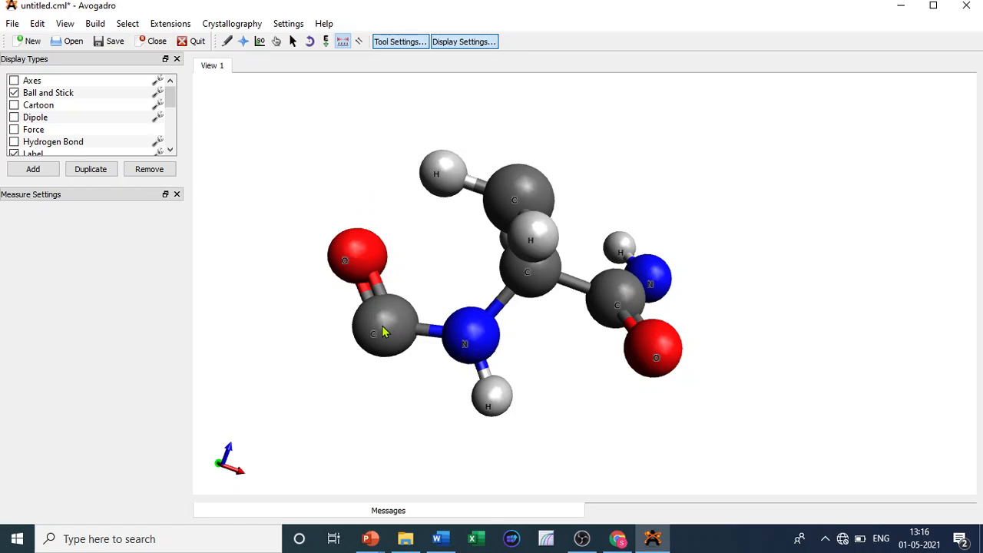
- Measure the φ dihedral from the N-terminal carbonyl C through N, Cα and the C-terminal carbonyl C
left_click(483, 349)
left_click(530, 270)
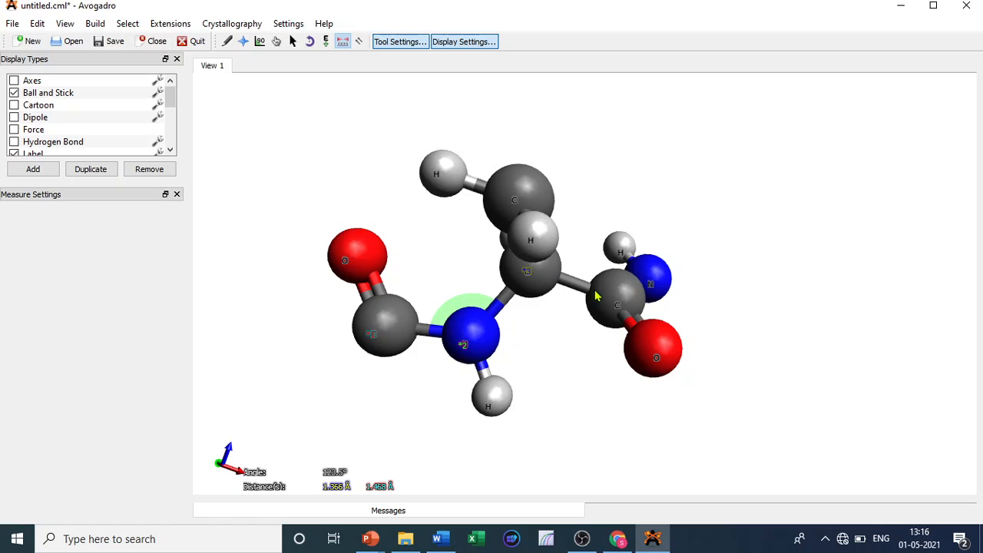
left_click(615, 301)
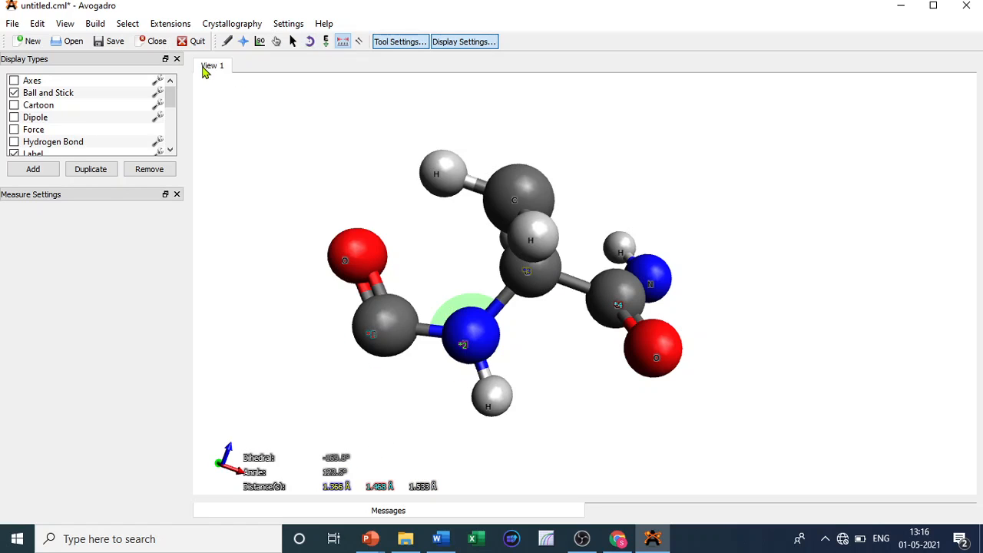
- Rotate the N-terminal amide about the N–Cα bond with the Bond Centric Manipulate tool to change φ
left_click(261, 43)
left_click(502, 311)
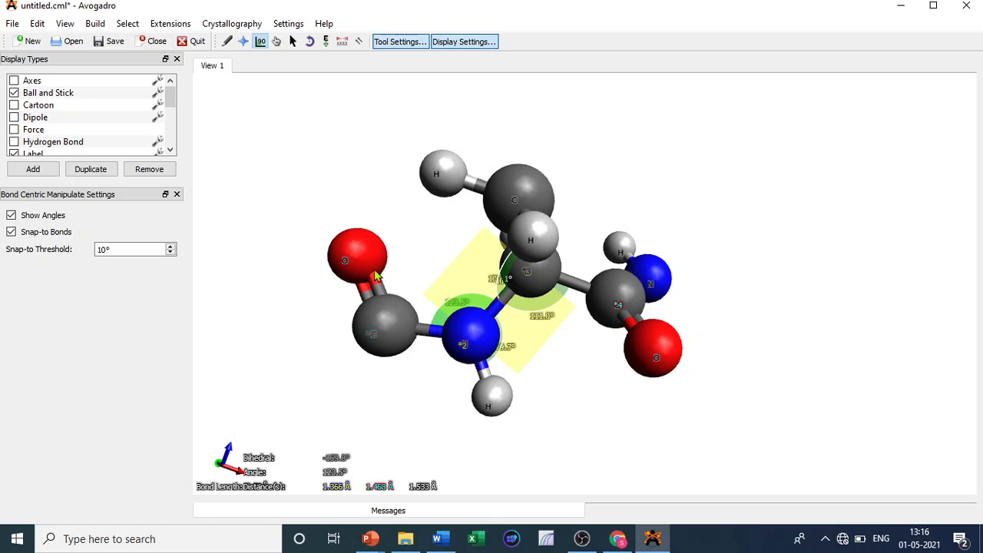
left_click_drag(499, 399, 449, 392)
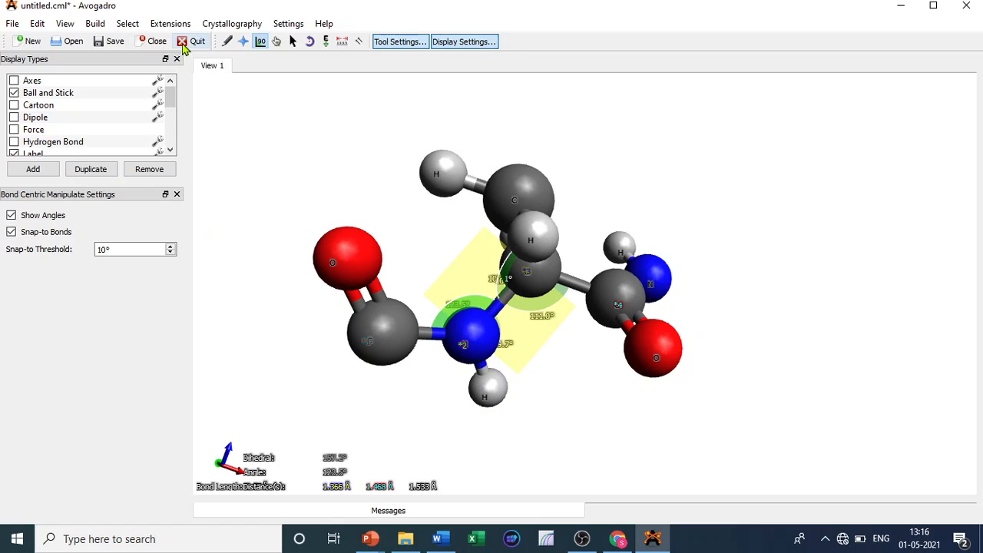
- Calculate the molecule's energy with Molecular Mechanics Calculate Energy and close the result
left_click(166, 26)
mouse_move(239, 78)
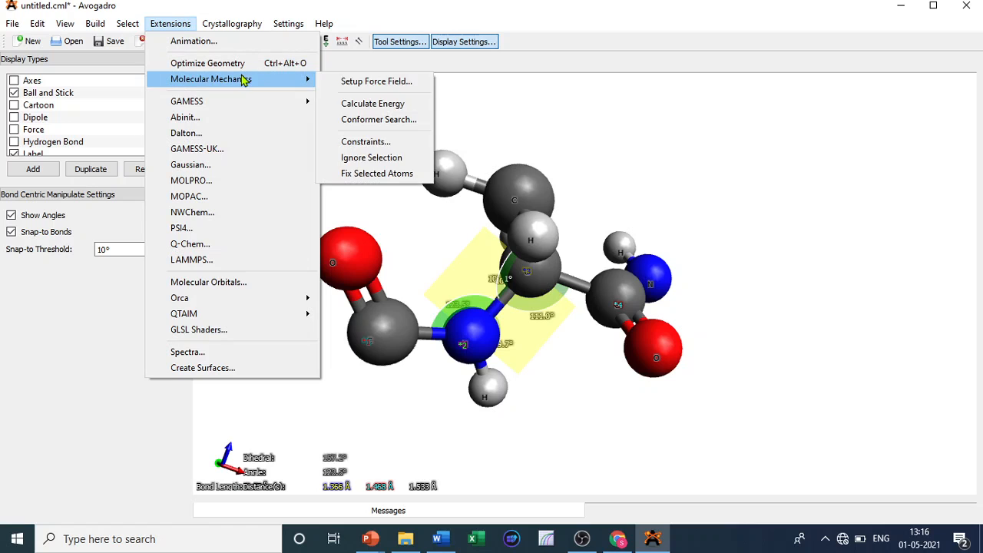
left_click(383, 102)
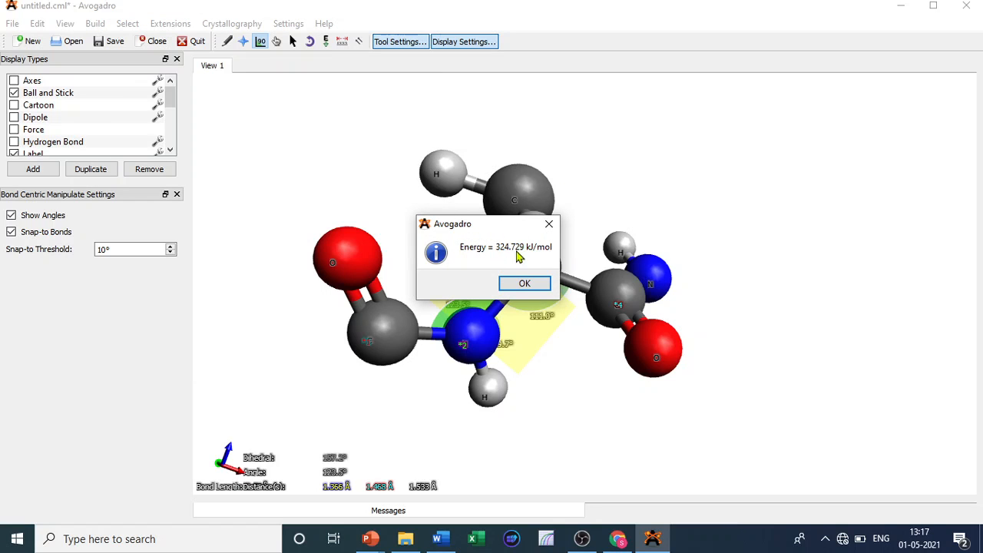
left_click(526, 284)
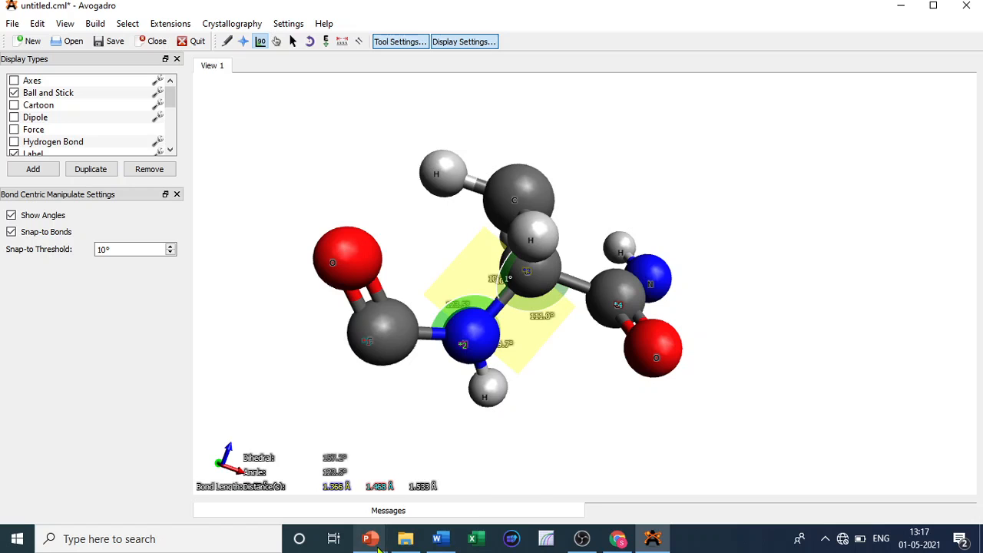
- Enter +324 in the Stability cell of the quadrant B row on the slide, then return to the molecule
mouse_move(375, 542)
left_click(468, 509)
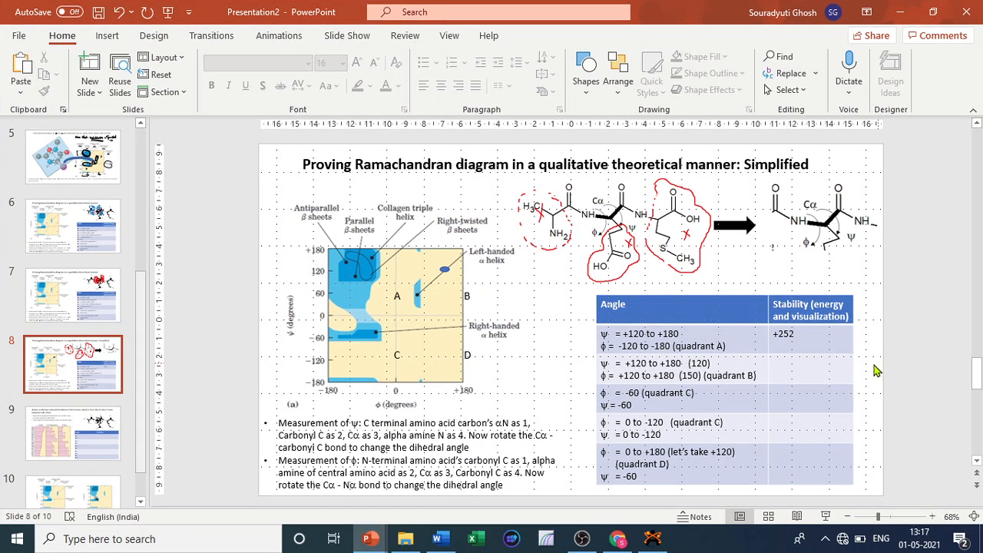
left_click(837, 366)
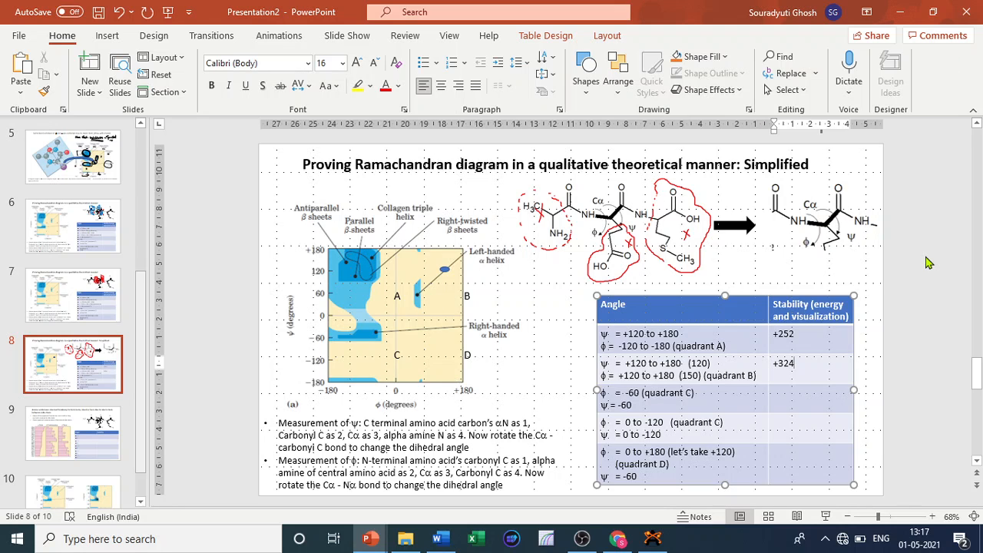
left_click(903, 13)
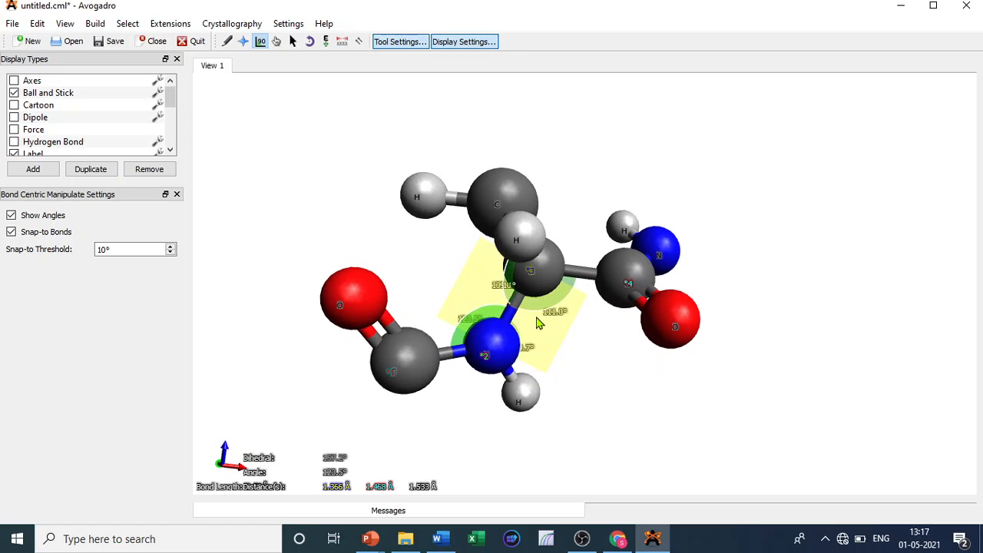
- Mark the quadrant B energy as (unstable) and move the blue marker on the Ramachandran plot near φ −60, ψ −60
mouse_move(370, 538)
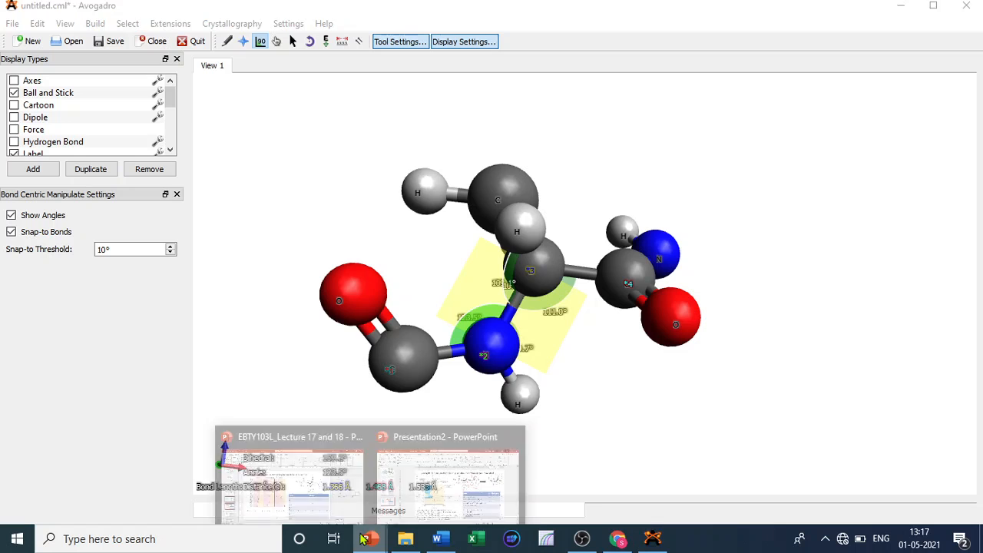
left_click(446, 469)
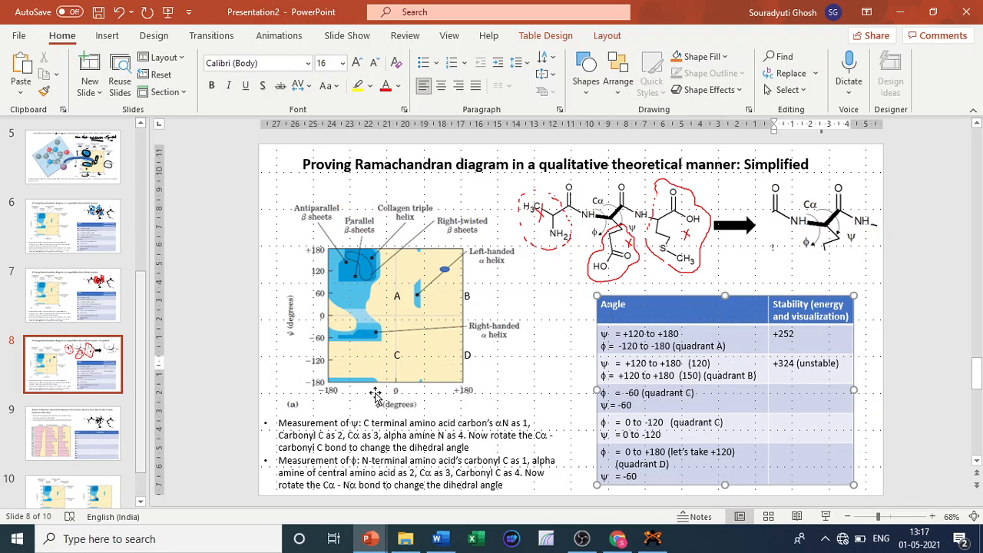
left_click(443, 268)
left_click_drag(447, 301, 375, 368)
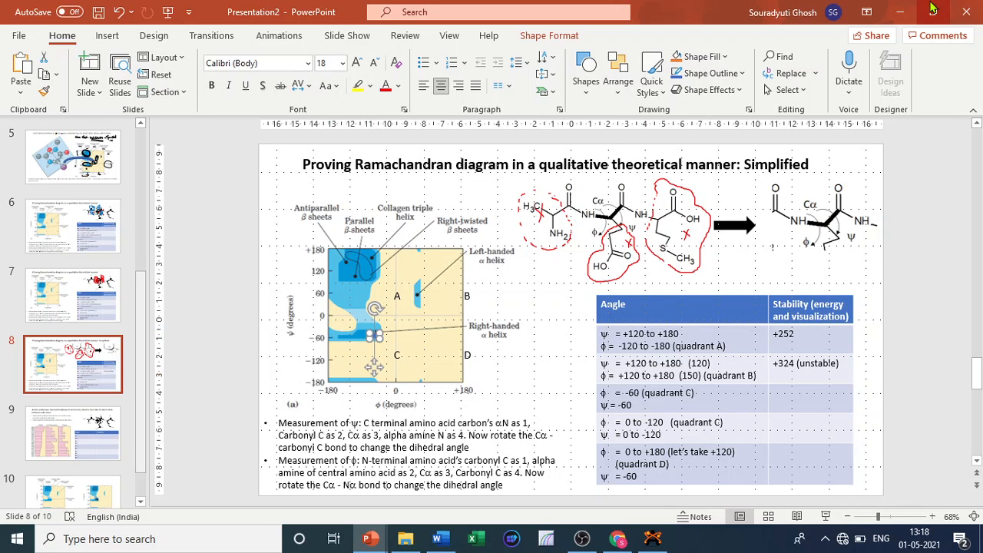
left_click(900, 12)
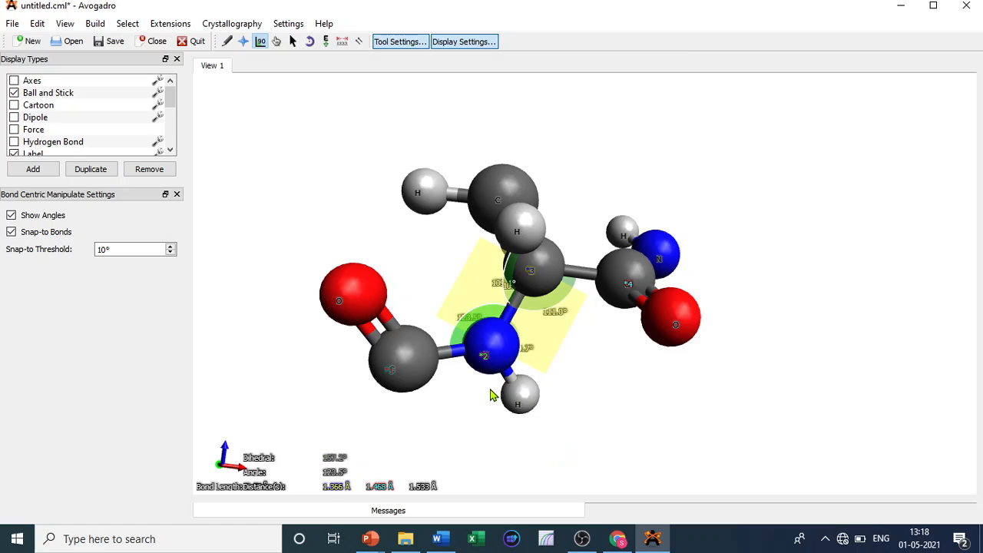
- Rotate the N-terminal amide about the N–Cα bond to change φ towards the quadrant C value
left_click_drag(515, 395, 459, 451)
left_click_drag(500, 419, 306, 326)
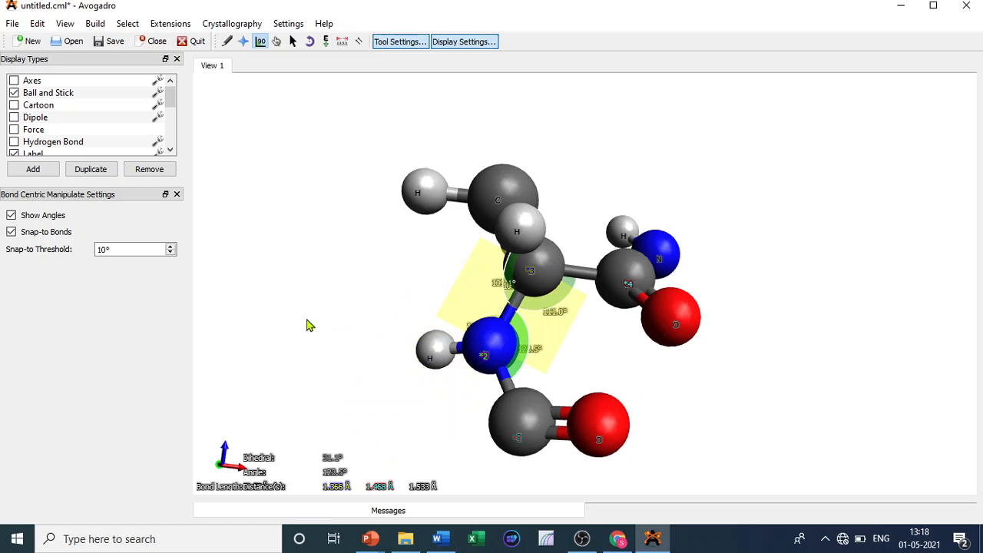
left_click_drag(506, 422, 265, 220)
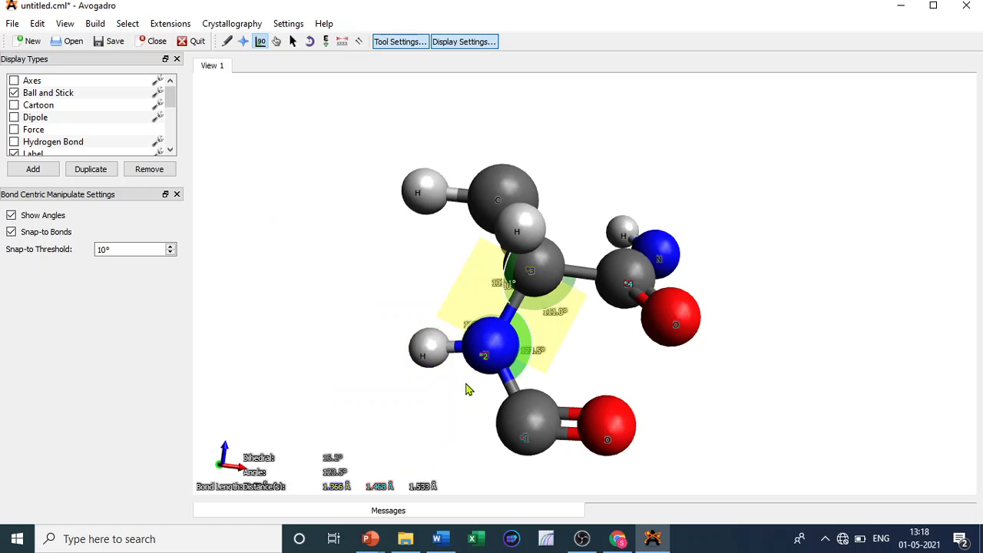
left_click_drag(543, 446, 463, 395)
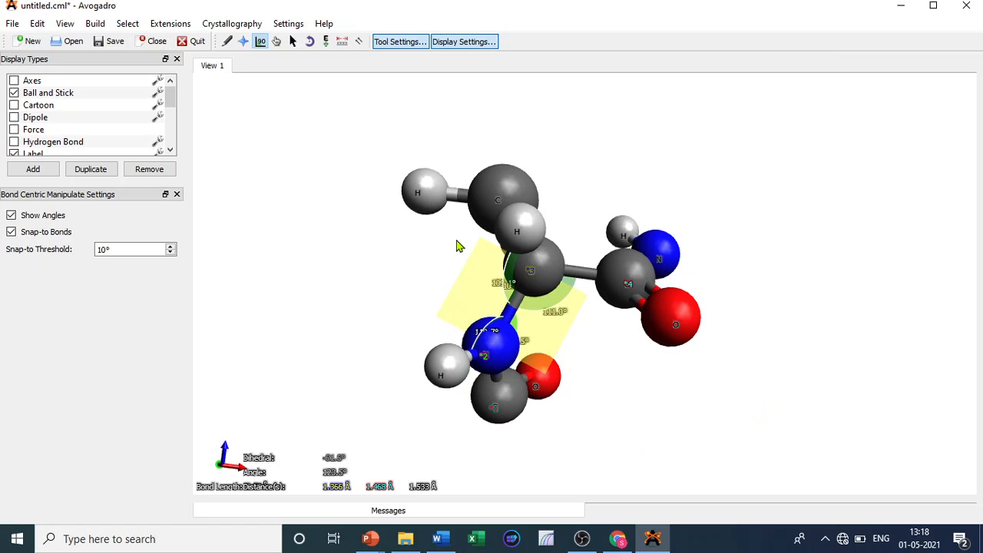
left_click(342, 42)
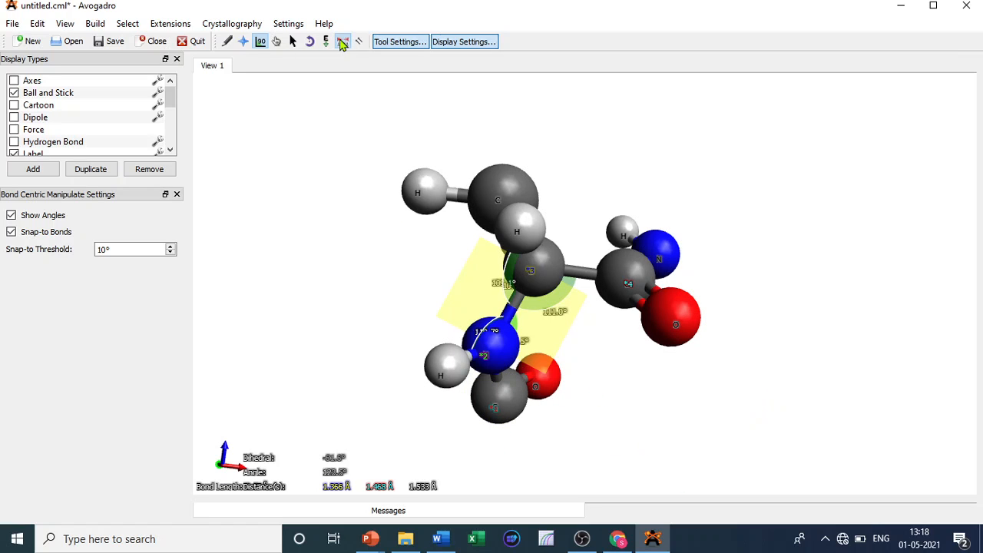
left_click(491, 359)
left_click(495, 409)
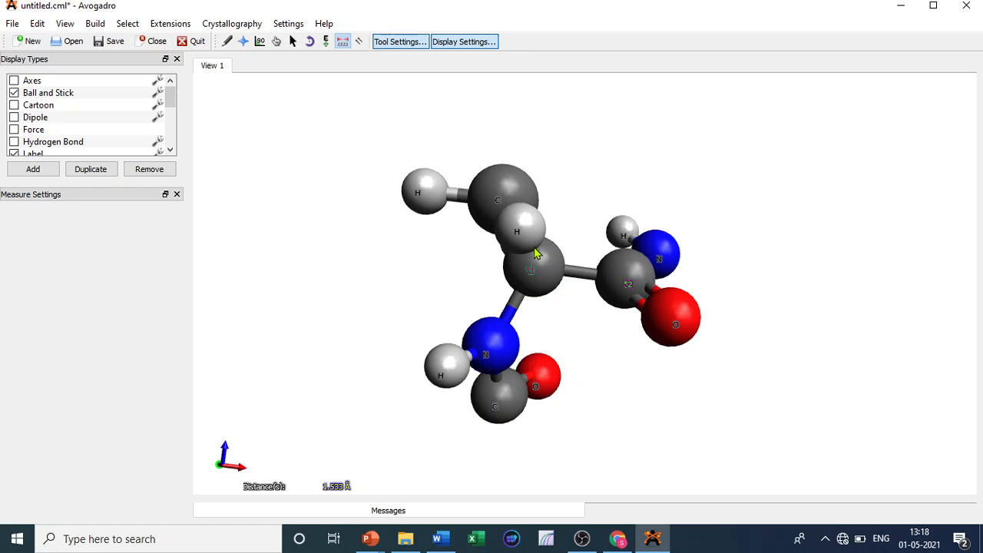
left_click(536, 277)
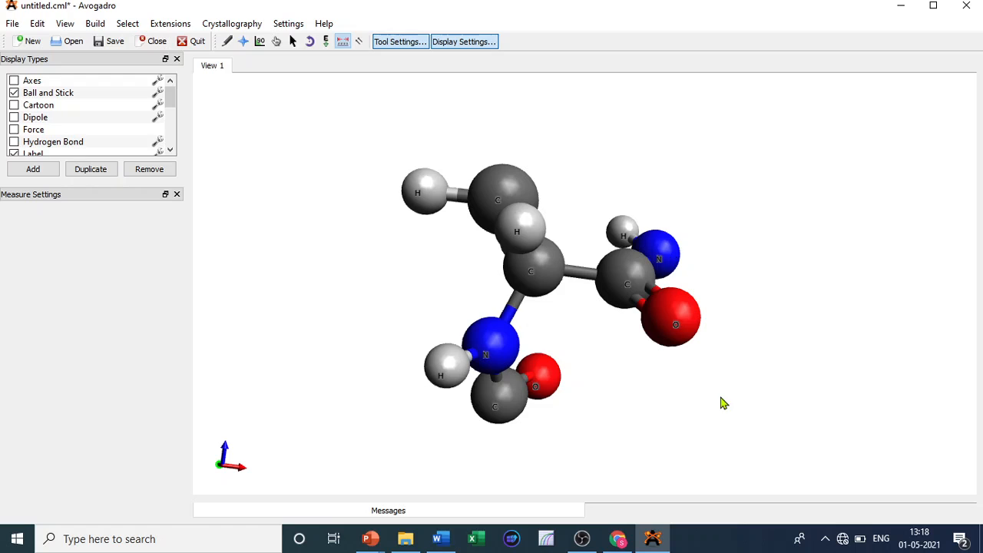
- Switch to the slide to review the table, then return to the molecule
mouse_move(371, 539)
left_click(421, 489)
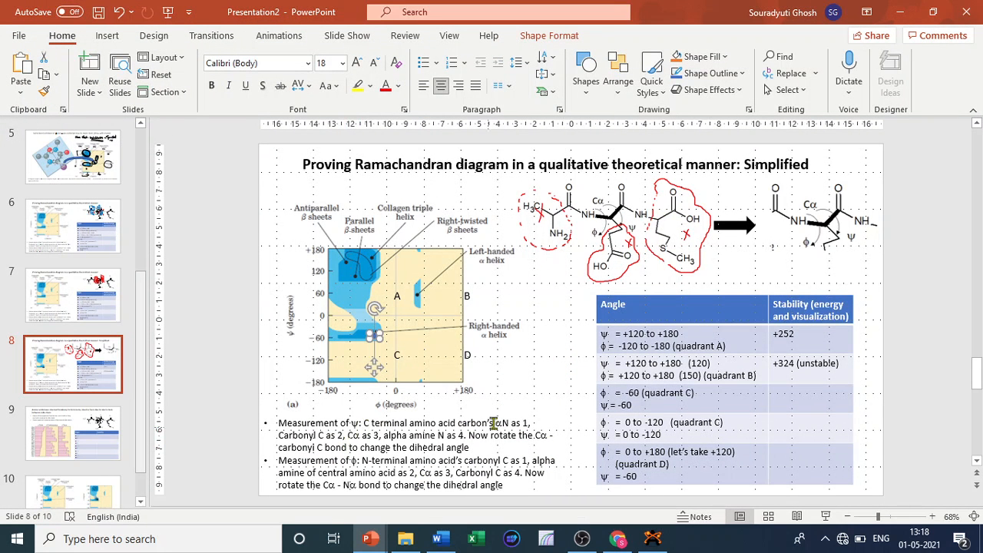
left_click(910, 12)
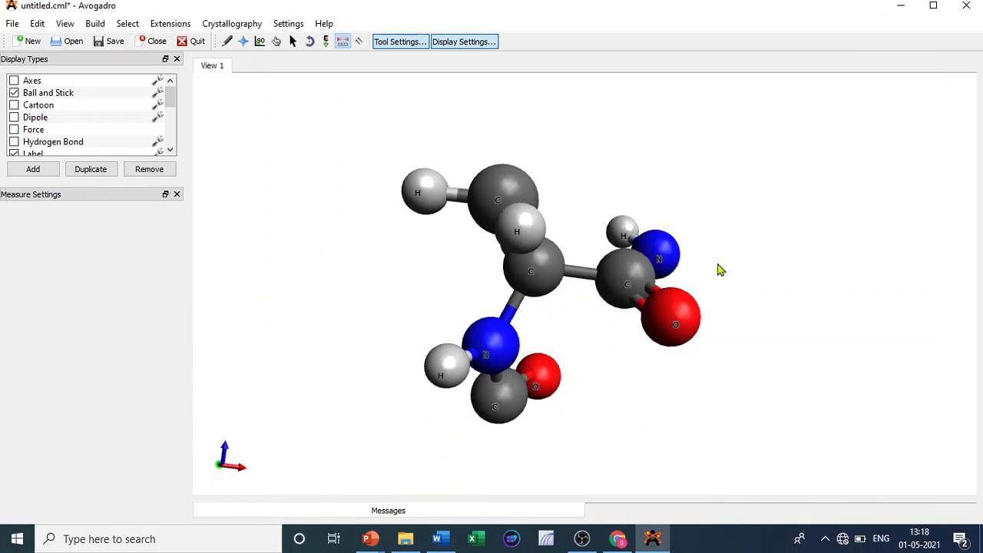
- Measure the ψ dihedral from the C-terminal amide N through the carbonyl C, Cα and backbone N
left_click(635, 283)
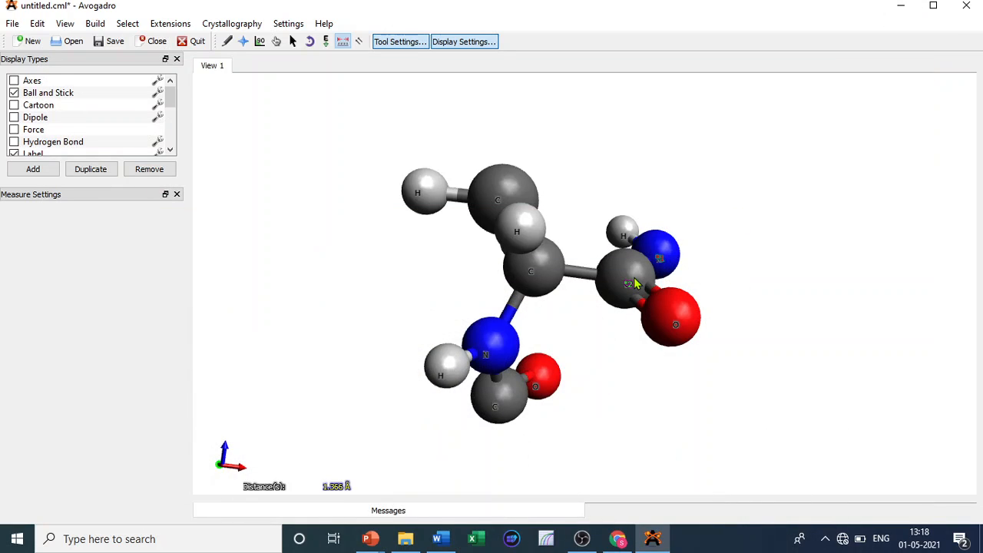
left_click(552, 281)
left_click(503, 349)
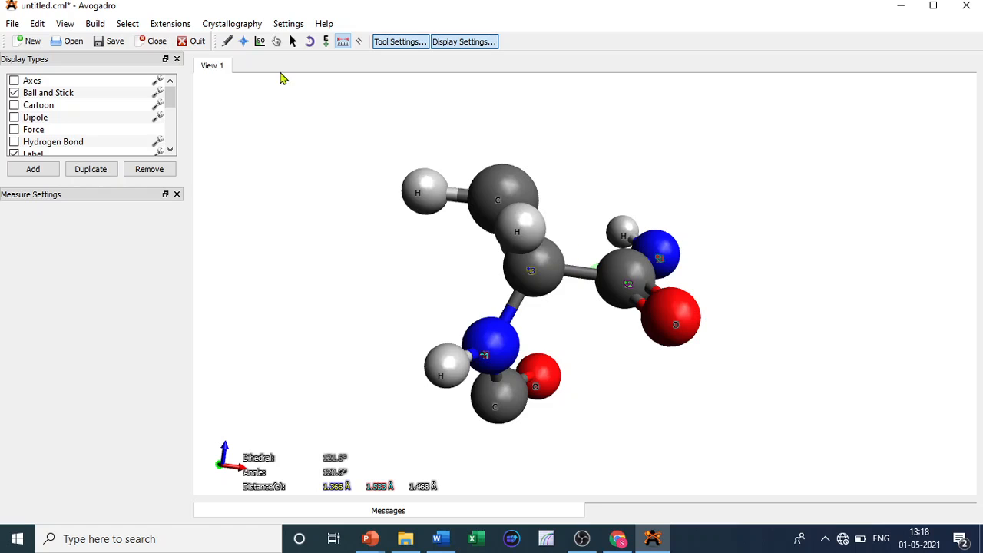
- Rotate the C-terminal amide about the Cα–C bond with the Bond Centric Manipulate tool to change ψ
left_click(260, 42)
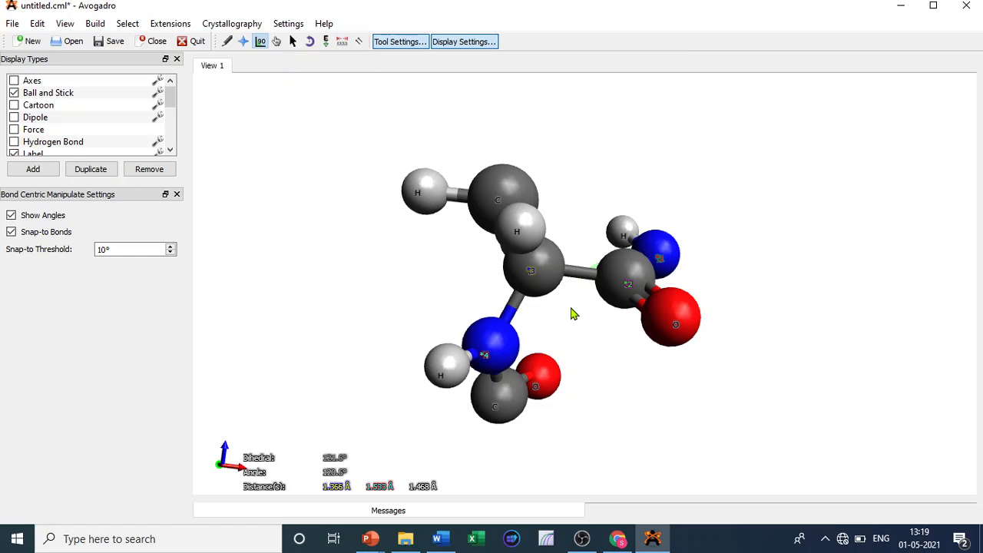
left_click(576, 271)
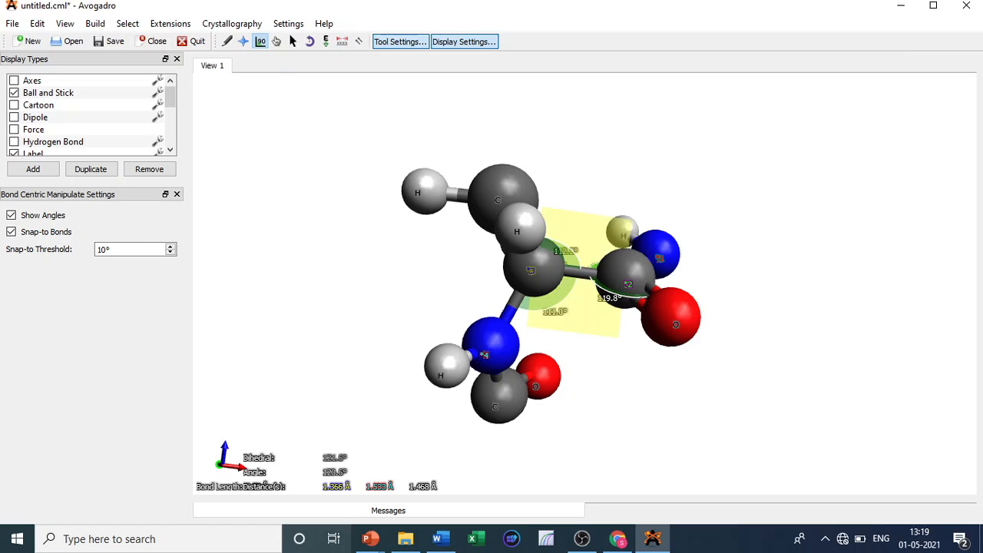
left_click(370, 538)
left_click(423, 486)
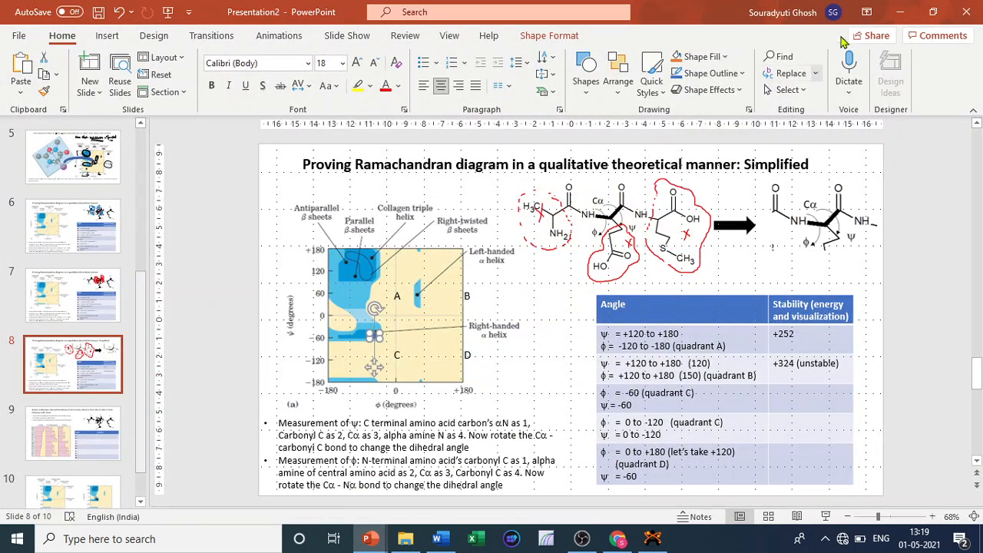
left_click(900, 12)
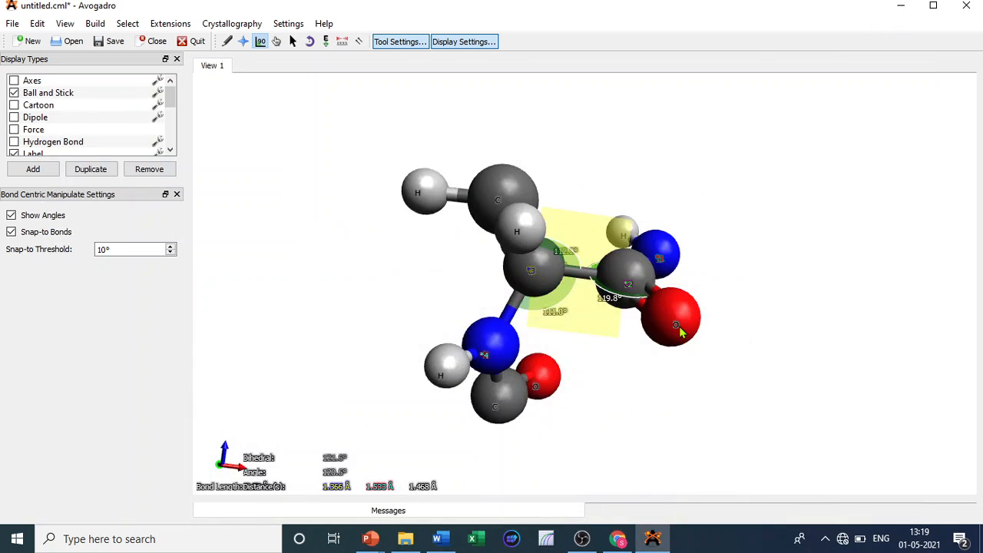
left_click_drag(679, 325, 645, 138)
left_click_drag(607, 132, 570, 260)
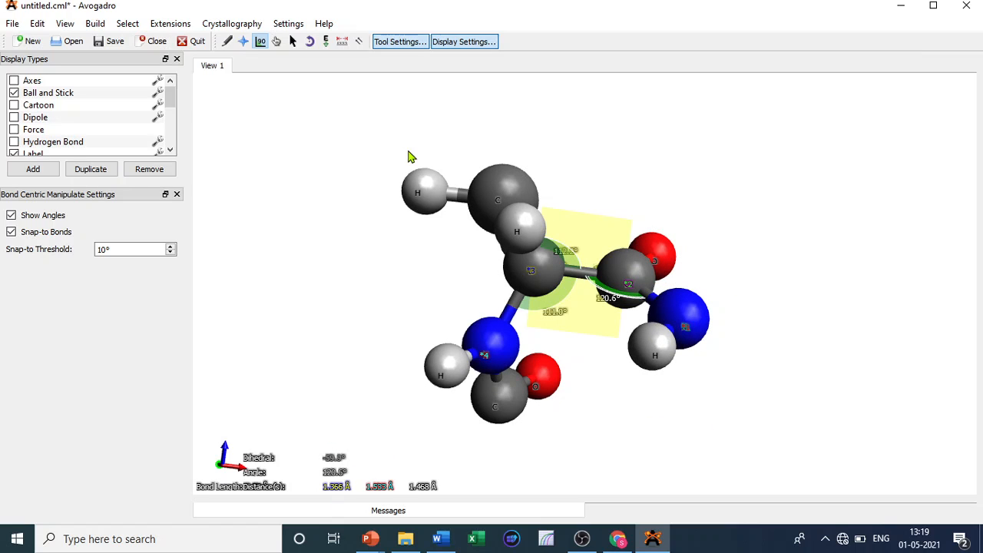
- Calculate the molecule's energy with Molecular Mechanics Calculate Energy and close the result
left_click(162, 24)
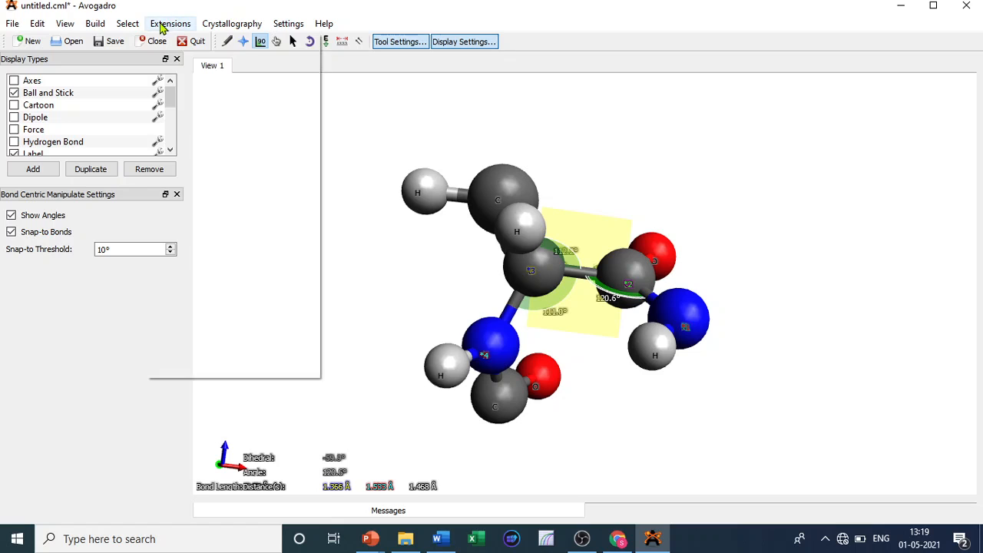
mouse_move(209, 80)
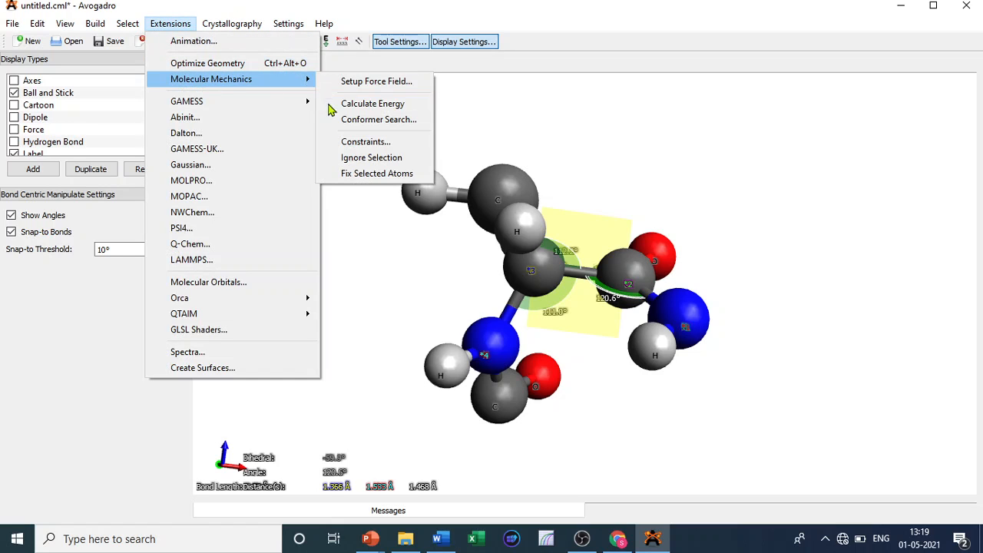
left_click(331, 105)
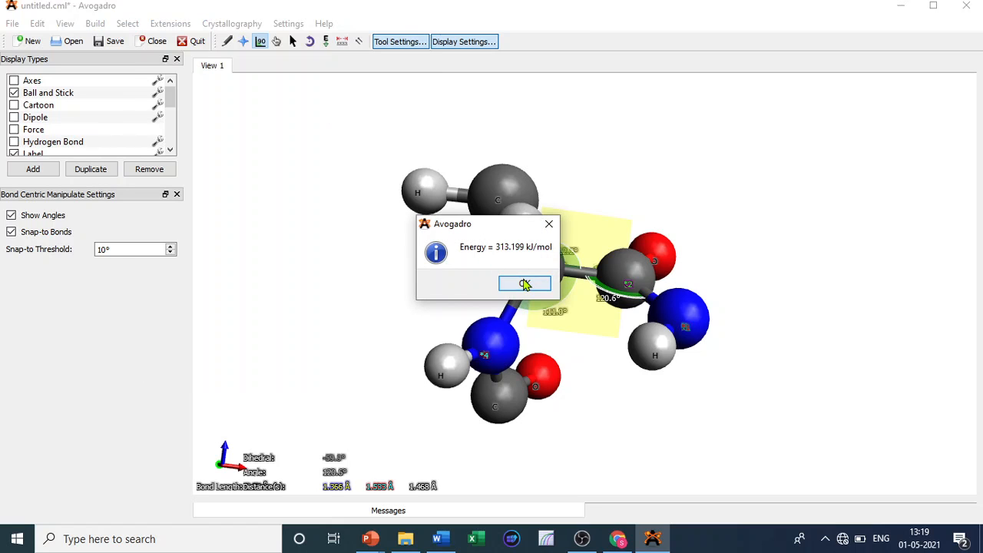
left_click(525, 284)
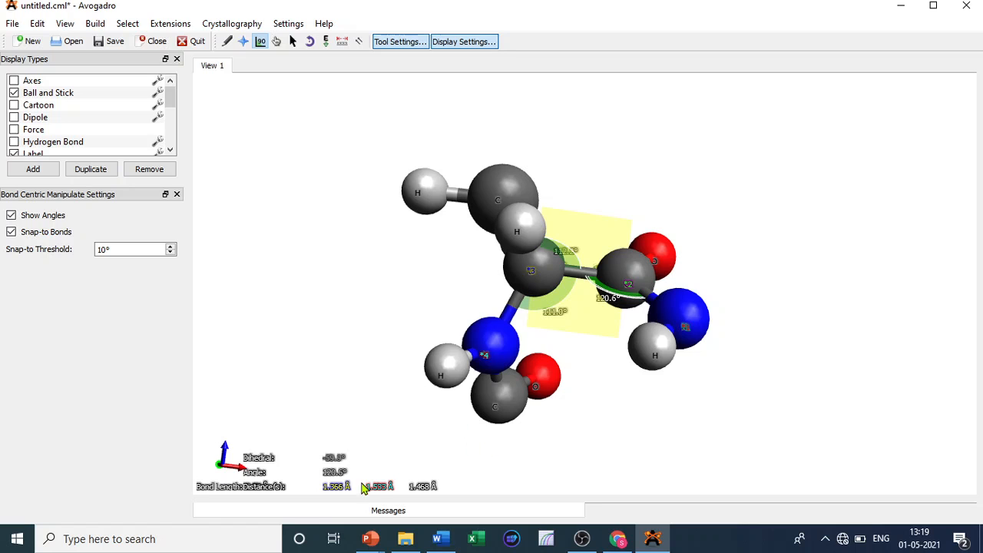
- Switch to the slide and select the Stability cell of the quadrant C row
mouse_move(369, 539)
left_click(434, 491)
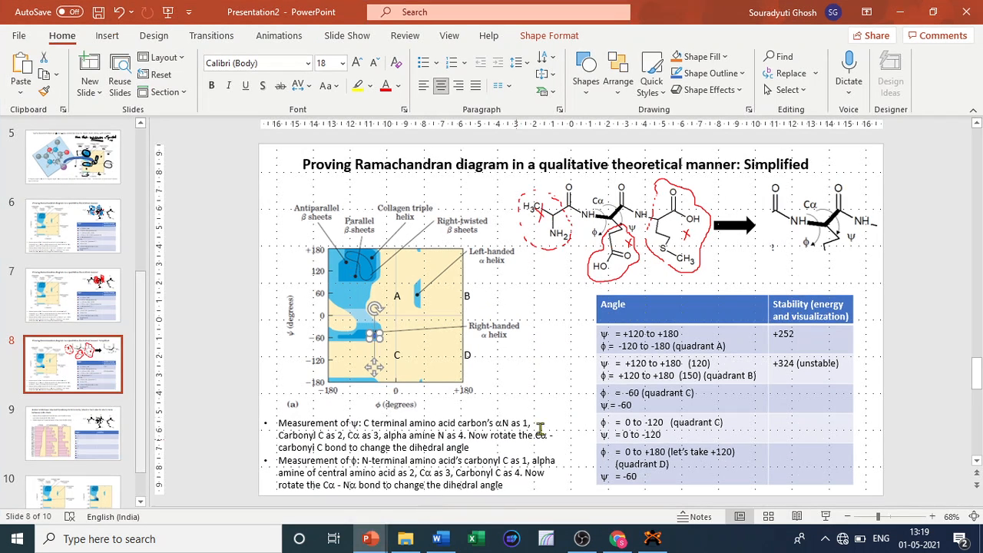
left_click(779, 394)
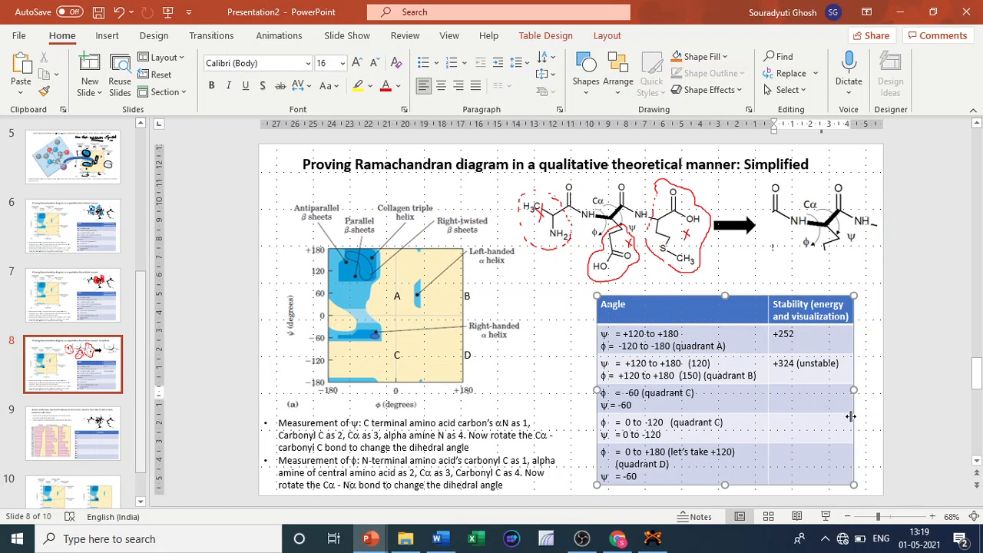
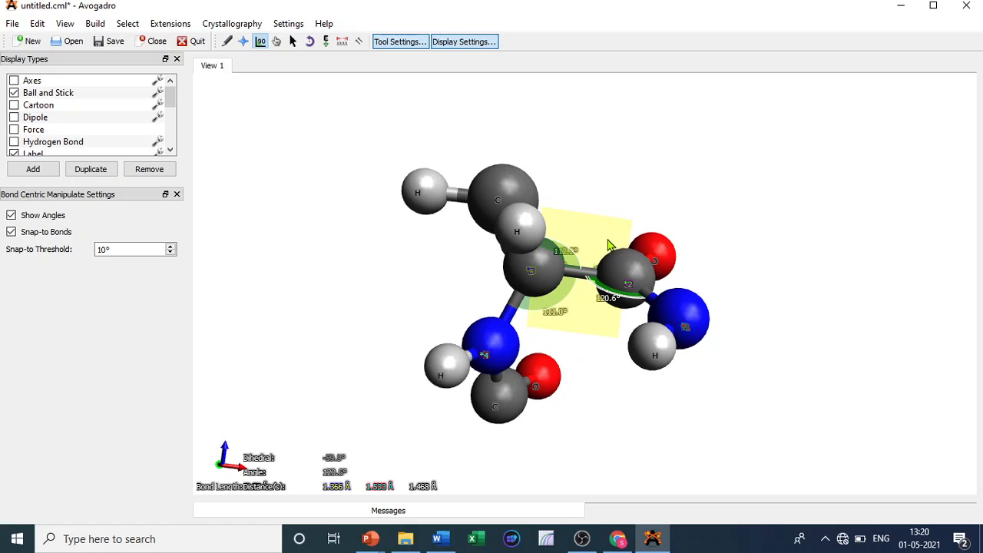
- Rotate the C-terminal amide about the Cα–C bond with the Bond Centric Manipulate tool to set a new ψ
mouse_move(370, 538)
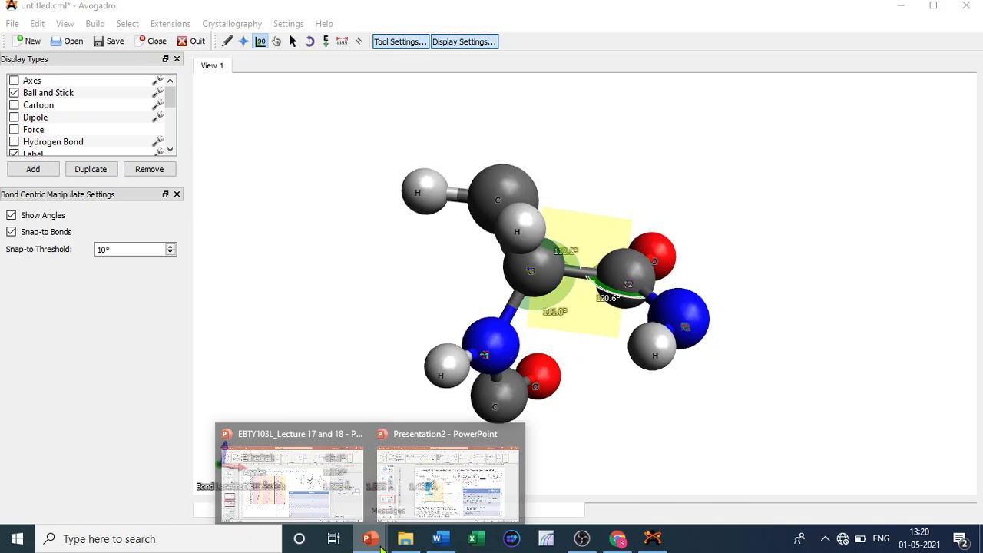
left_click(469, 507)
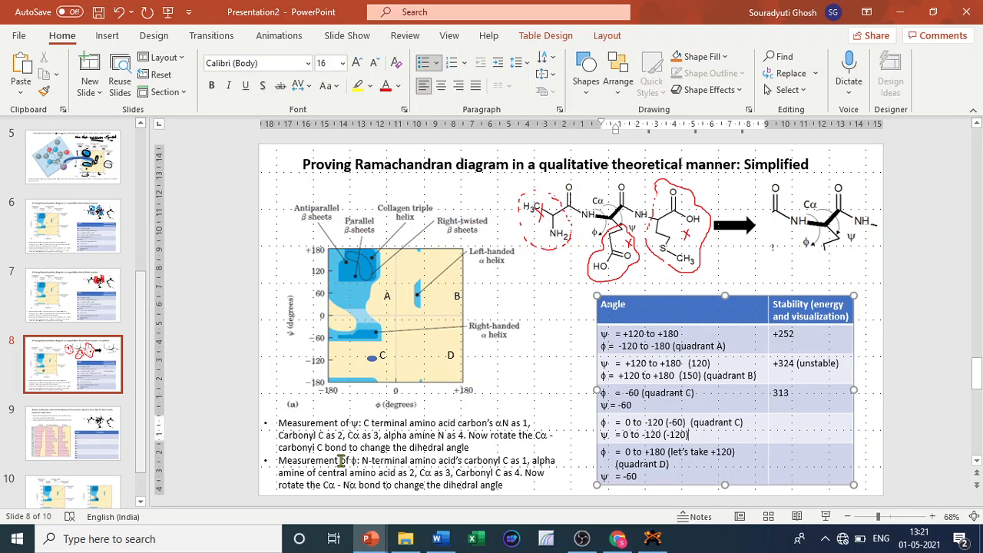
left_click(903, 13)
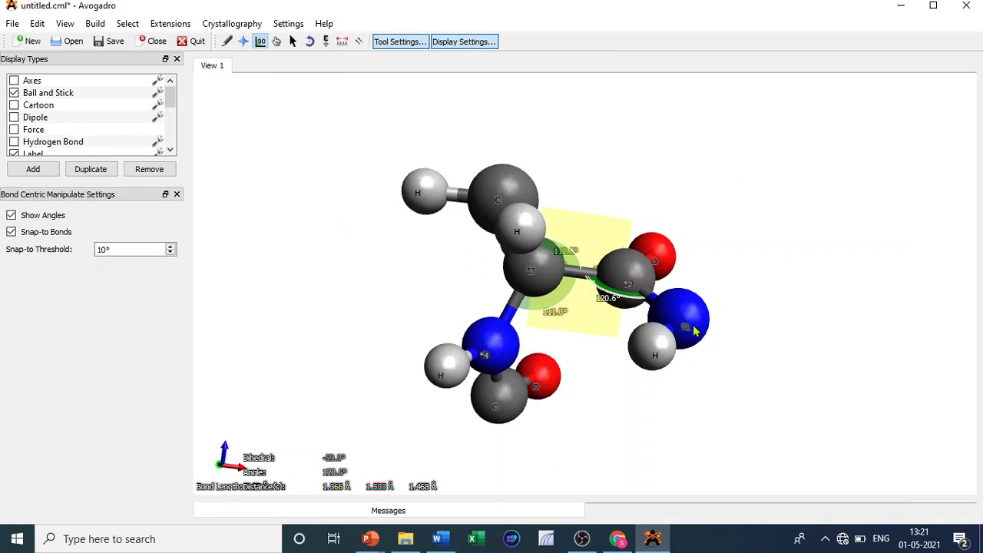
left_click_drag(692, 325, 696, 222)
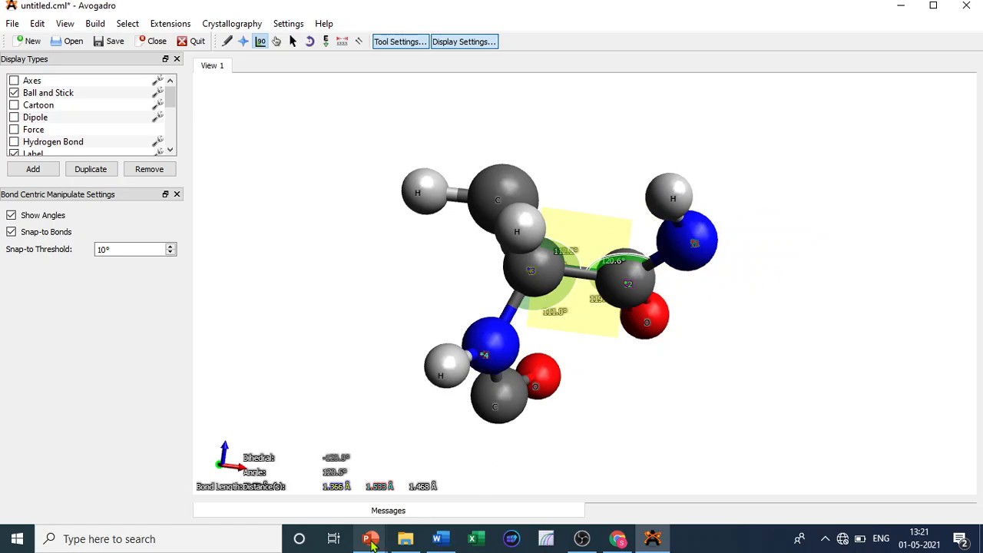
- Measure the φ dihedral from the N-terminal carbonyl C through the backbone N, Cα and carbonyl C
mouse_move(371, 541)
left_click(447, 470)
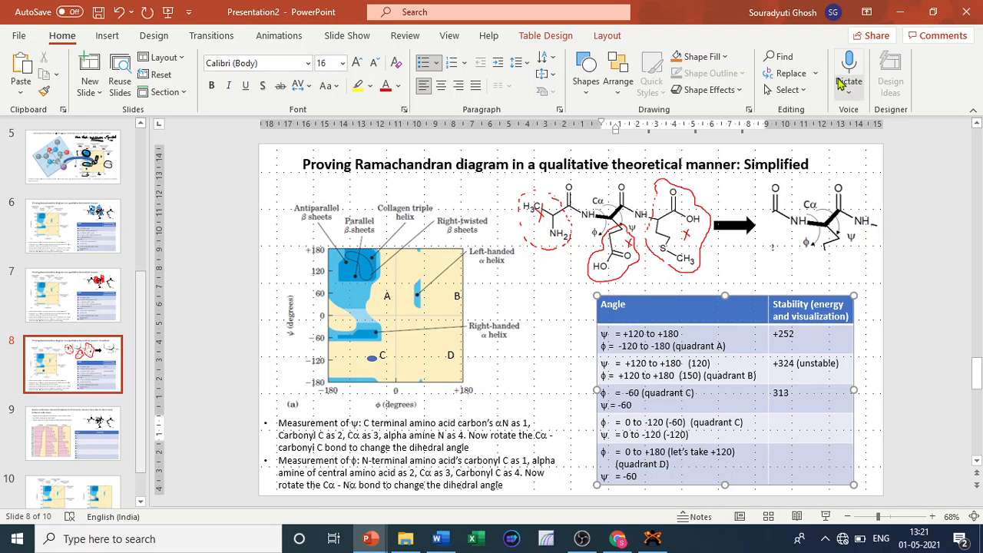
left_click(892, 14)
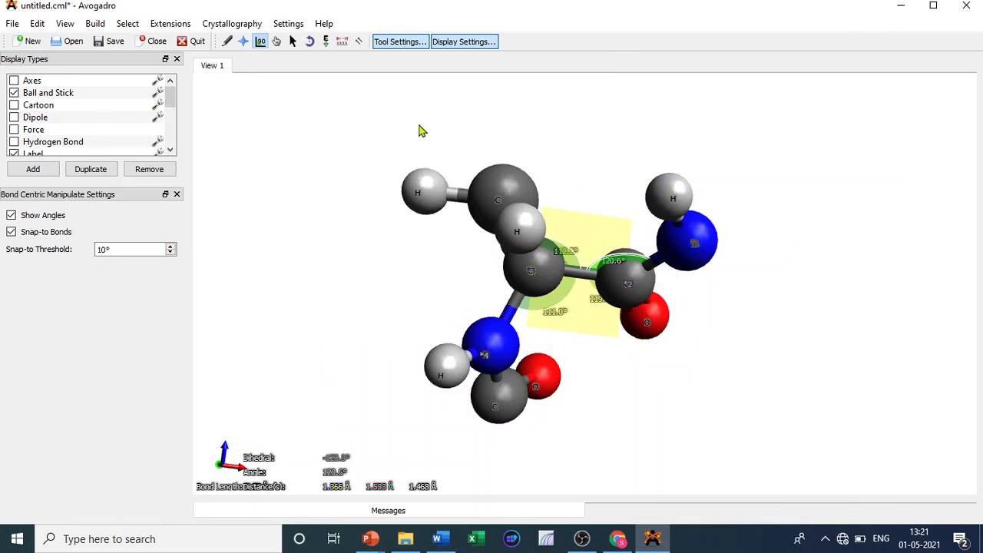
left_click(343, 42)
left_click(696, 241)
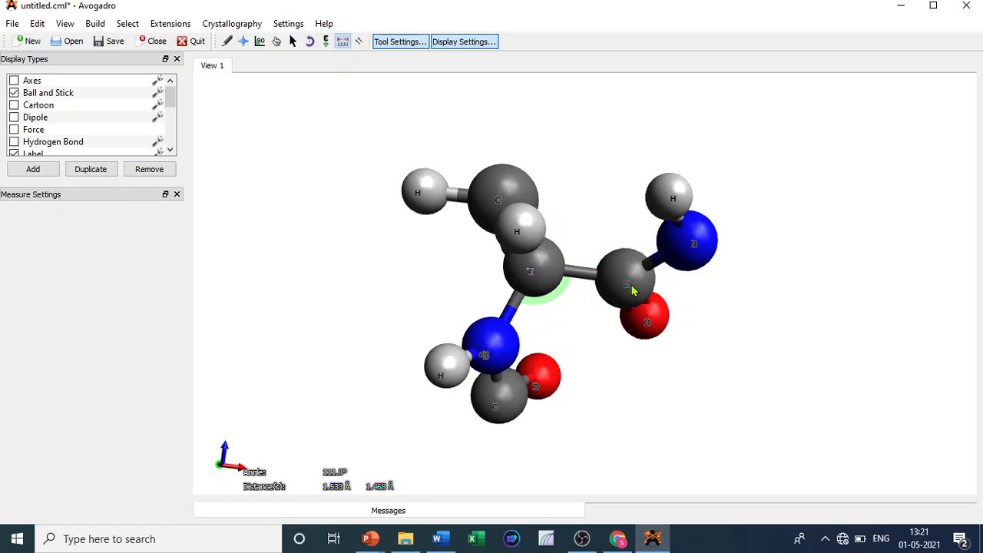
right_click(633, 289)
right_click(498, 340)
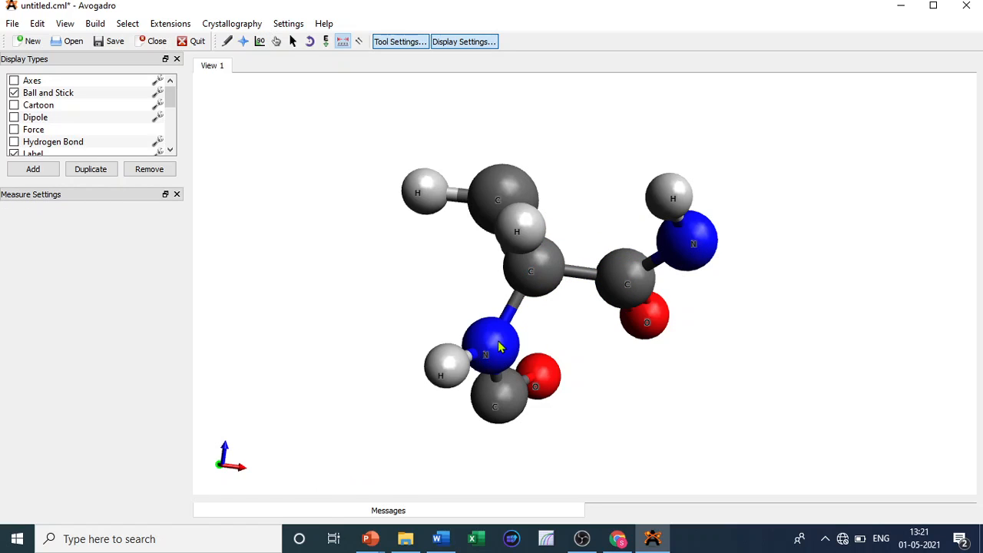
left_click(498, 387)
left_click(495, 364)
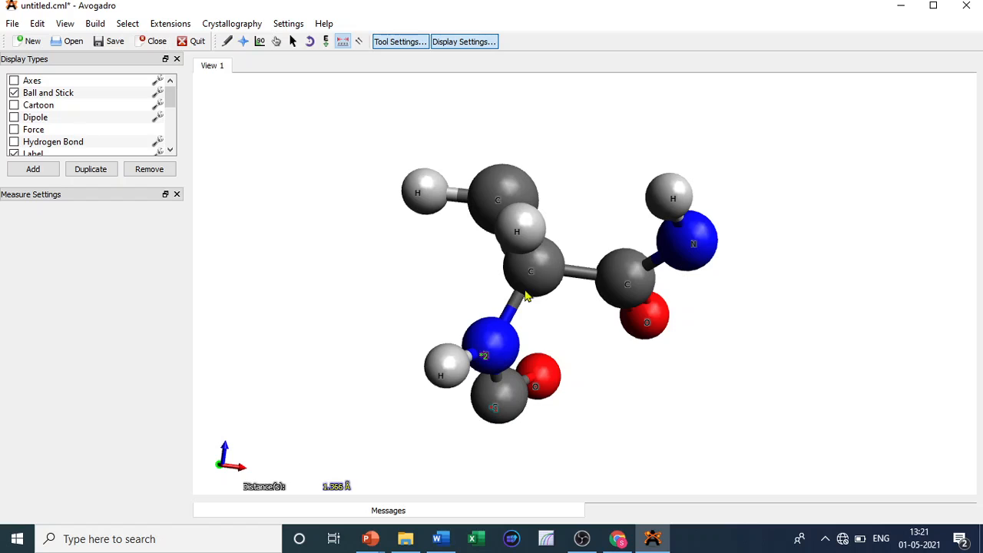
left_click(536, 282)
left_click(640, 283)
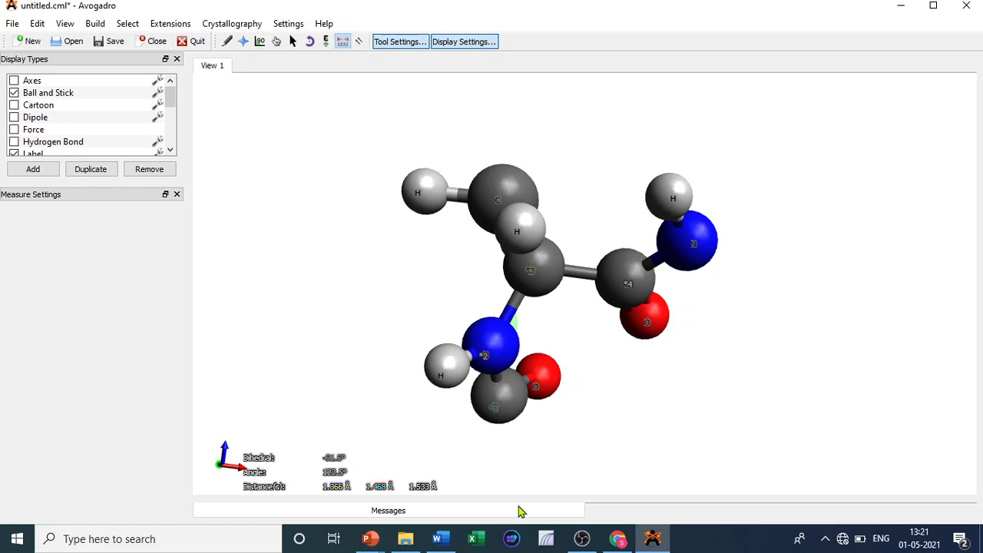
- Calculate the molecule's energy with Molecular Mechanics Calculate Energy and close the result
left_click(371, 538)
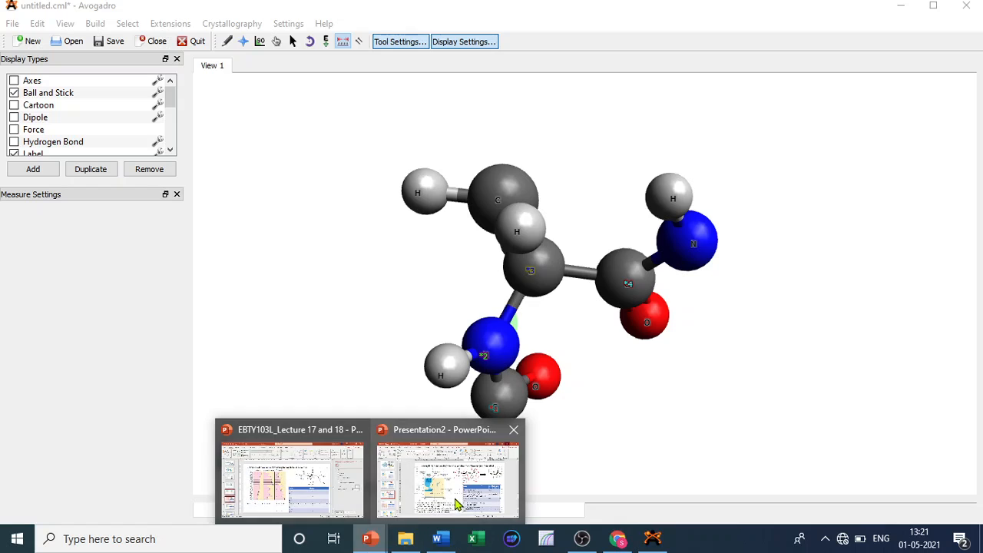
left_click(461, 497)
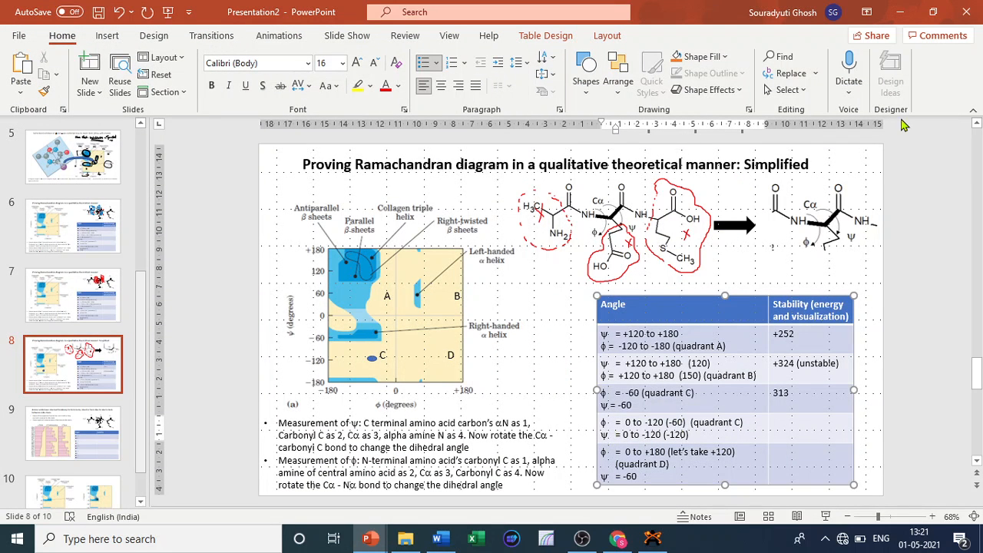
left_click(901, 11)
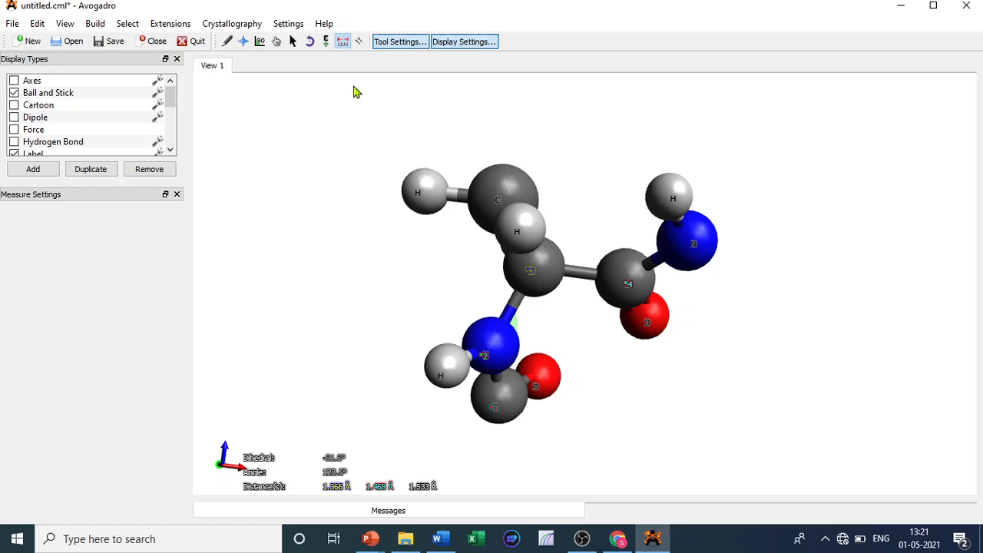
left_click(170, 24)
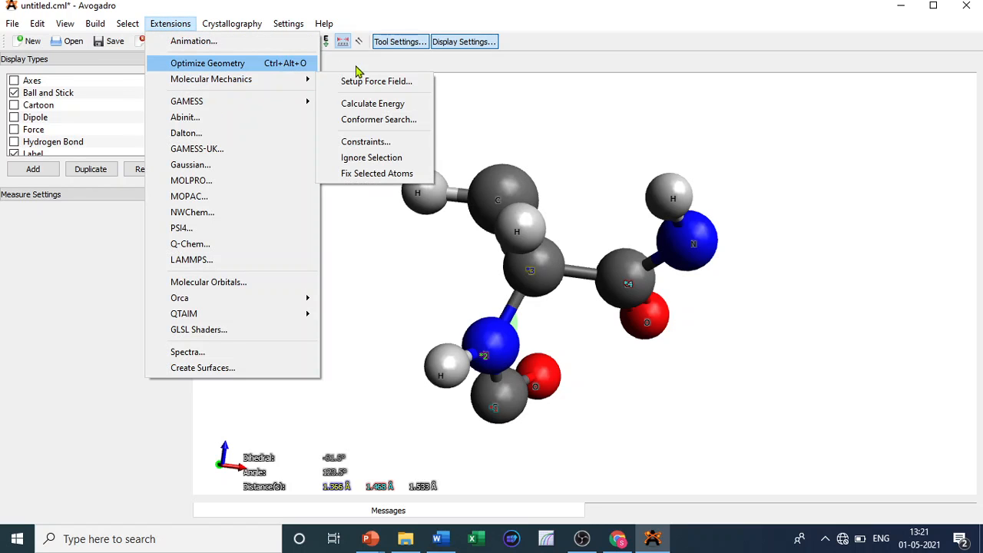
mouse_move(292, 87)
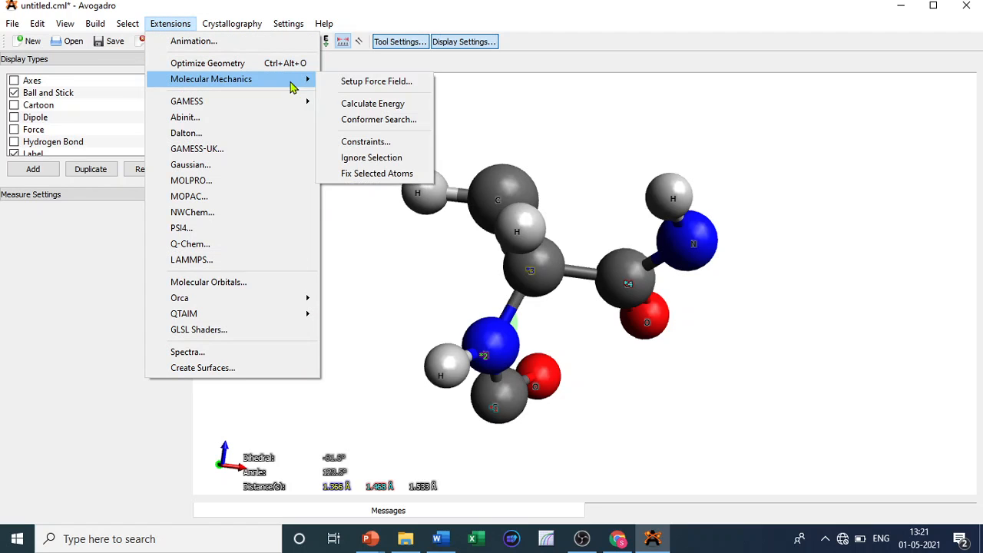
left_click(350, 102)
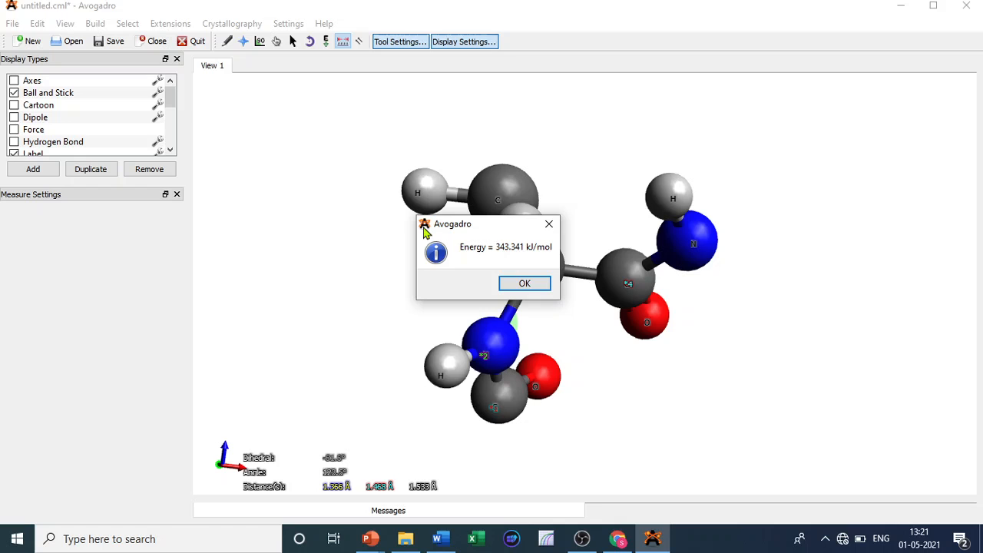
left_click(527, 284)
- Enter 343 (unstable) in the Stability cell of the second quadrant C row of the slide table
mouse_move(371, 540)
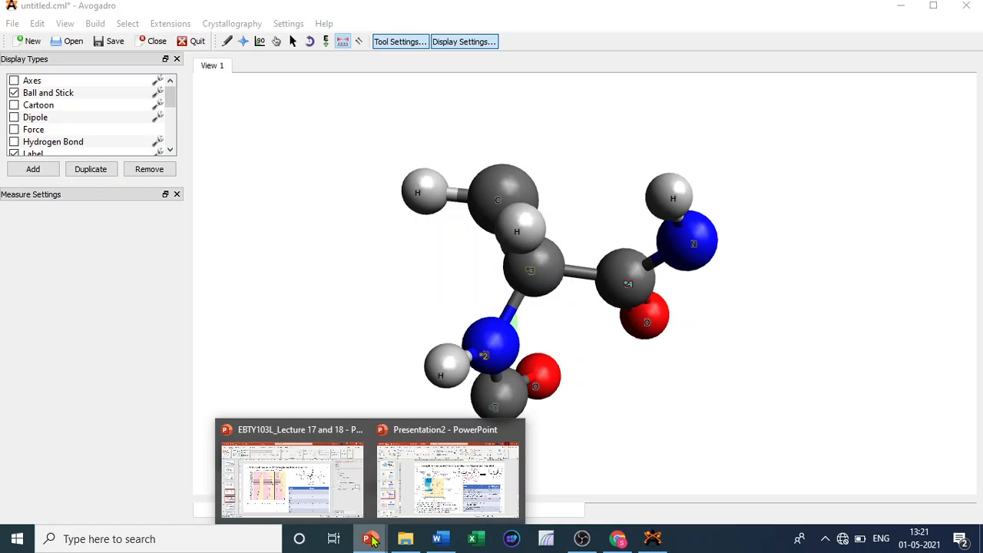
left_click(439, 503)
left_click(800, 430)
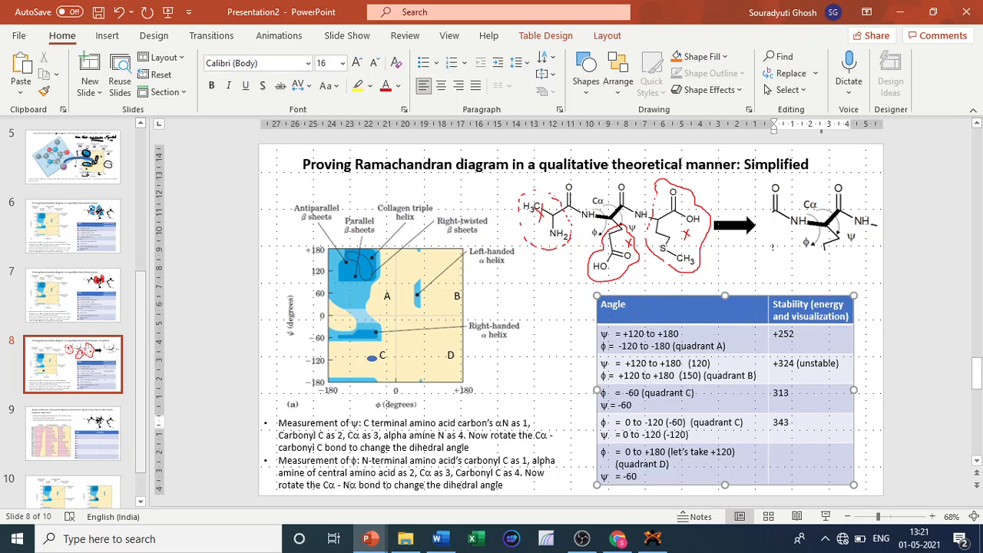
type("343 (unstable)")
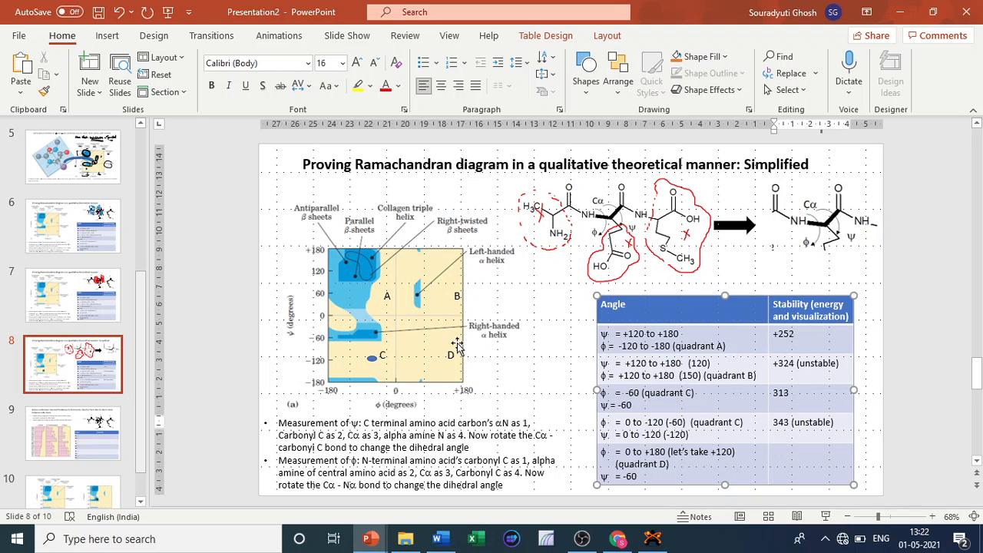
- Move the blue marker on the Ramachandran plot rightward and upward toward quadrant D
left_click(373, 359)
key("Right")
key("Right")
key("Right")
key("Right")
key("Right")
key("Right")
key("Right")
key("Right")
key("Right")
key("Right")
key("Right")
key("Right")
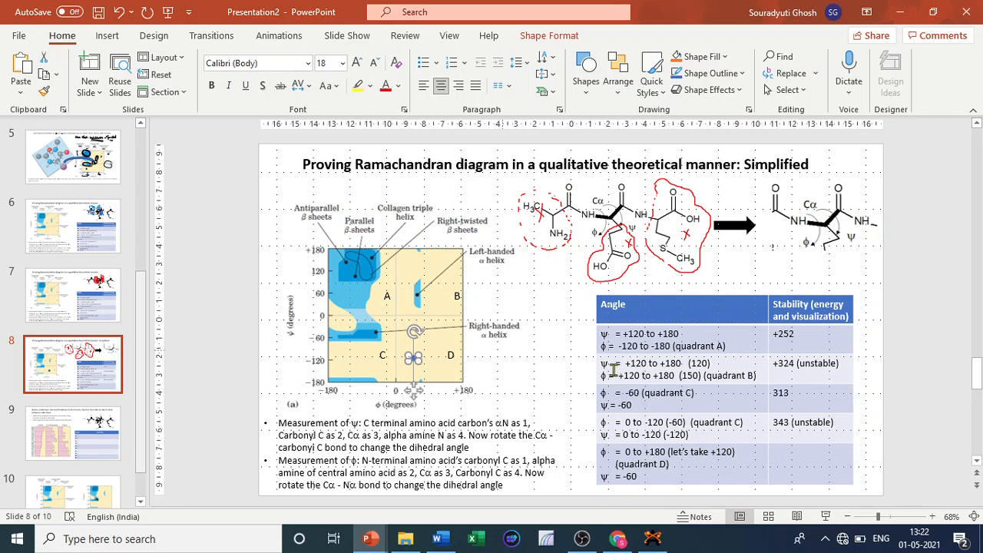
left_click_drag(415, 390, 435, 390)
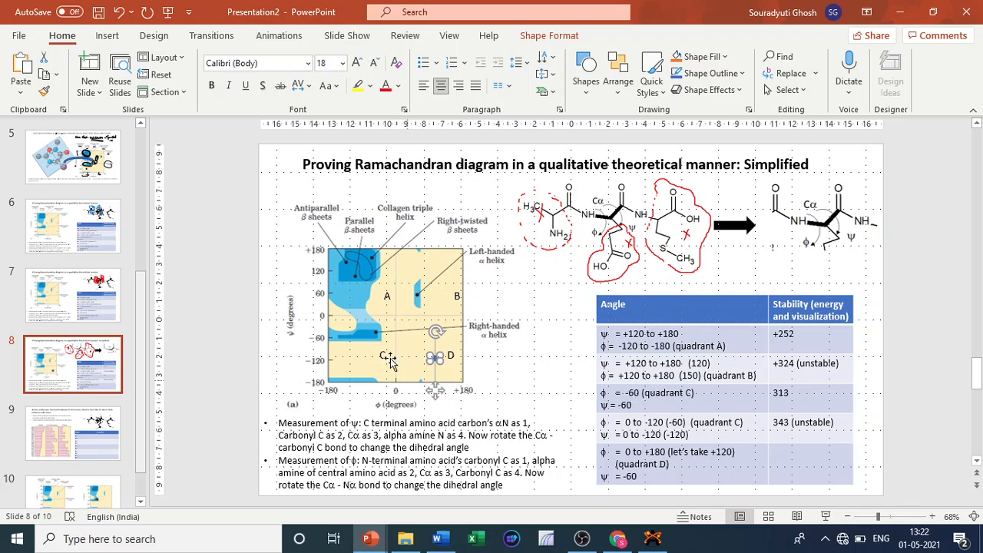
key("Up")
key("Up")
key("Up")
key("Up")
key("Up")
key("Up")
key("Up")
key("Up")
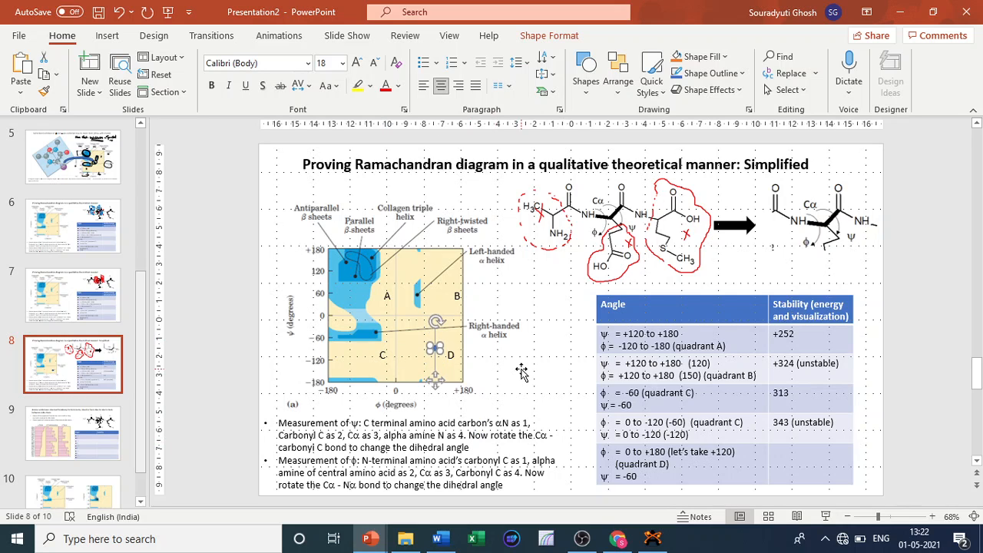
key("Up")
key("Up")
key("Up")
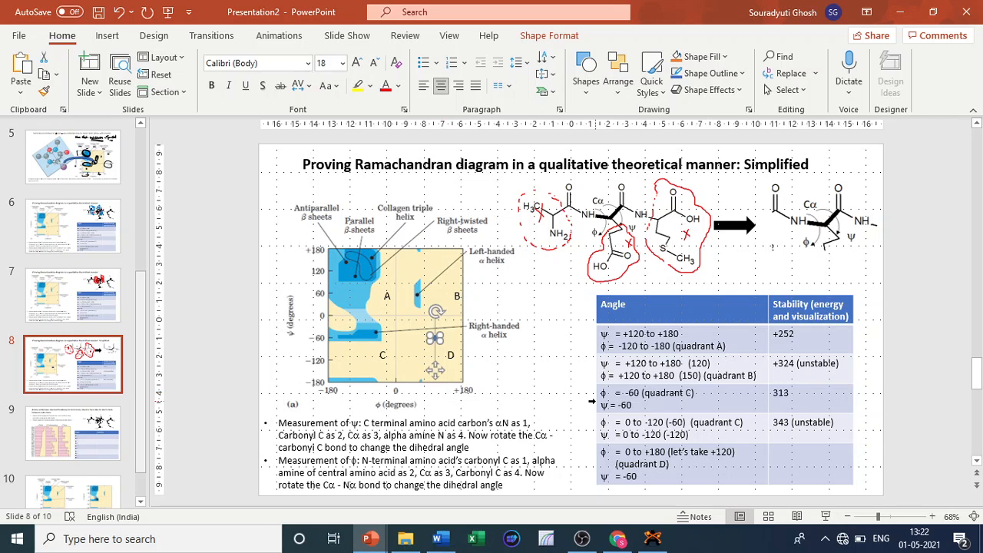
left_click(902, 14)
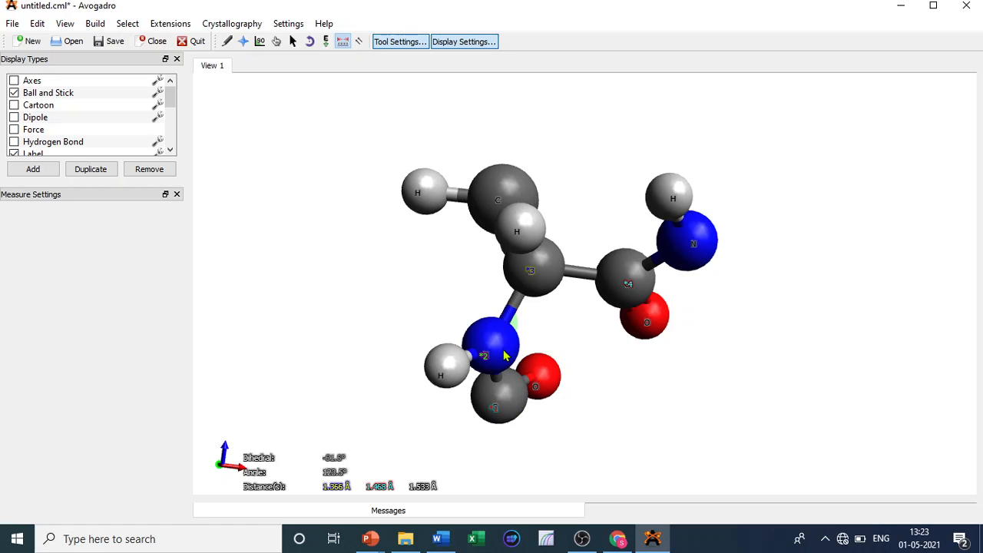
- Rotate the N-terminal formyl group about the N–Cα bond with the Bond Centric Manipulate tool to change φ
mouse_move(376, 539)
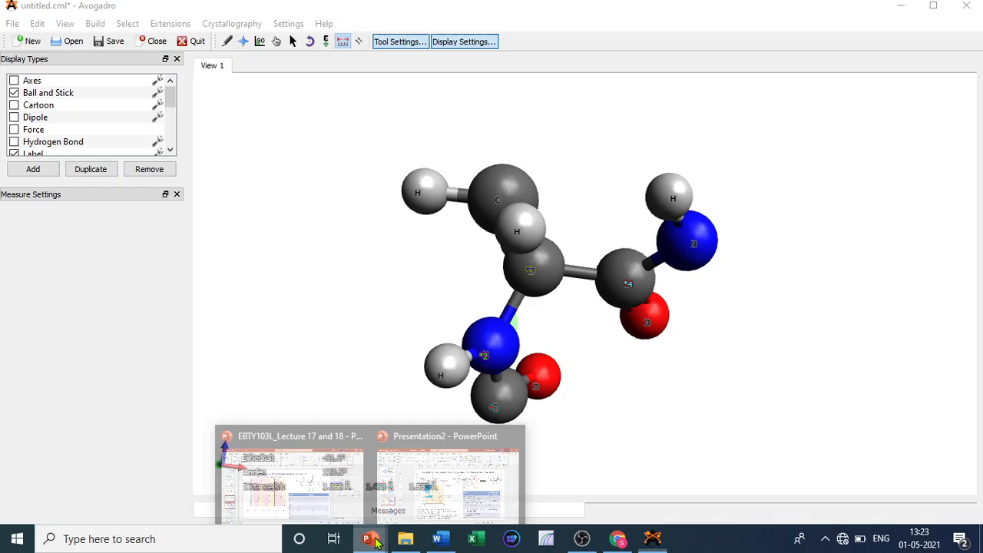
left_click(450, 503)
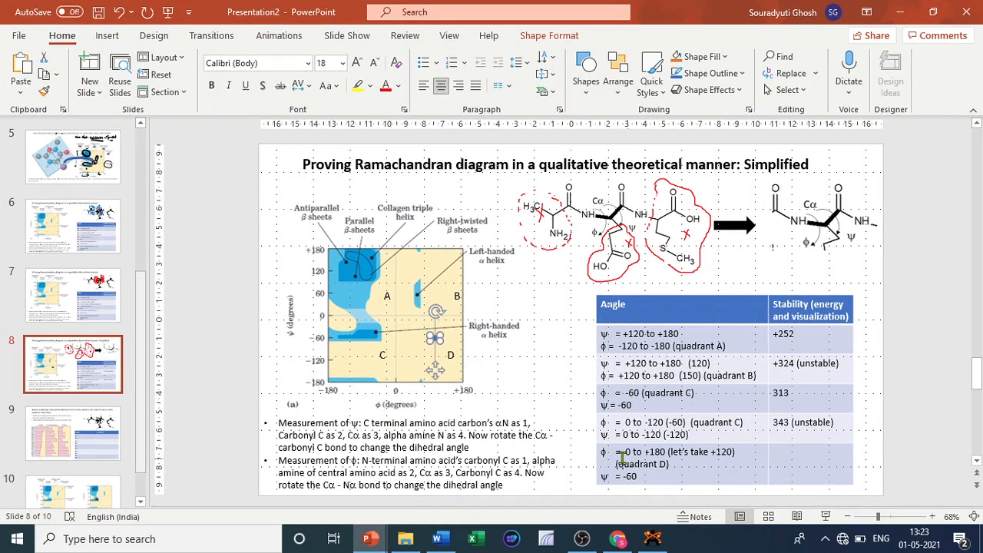
left_click(899, 11)
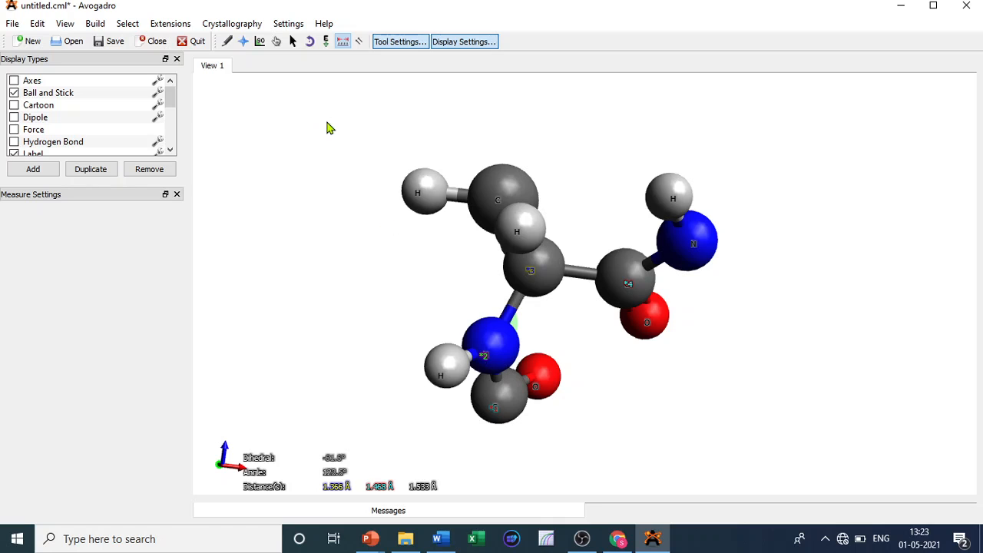
left_click(260, 41)
left_click(512, 312)
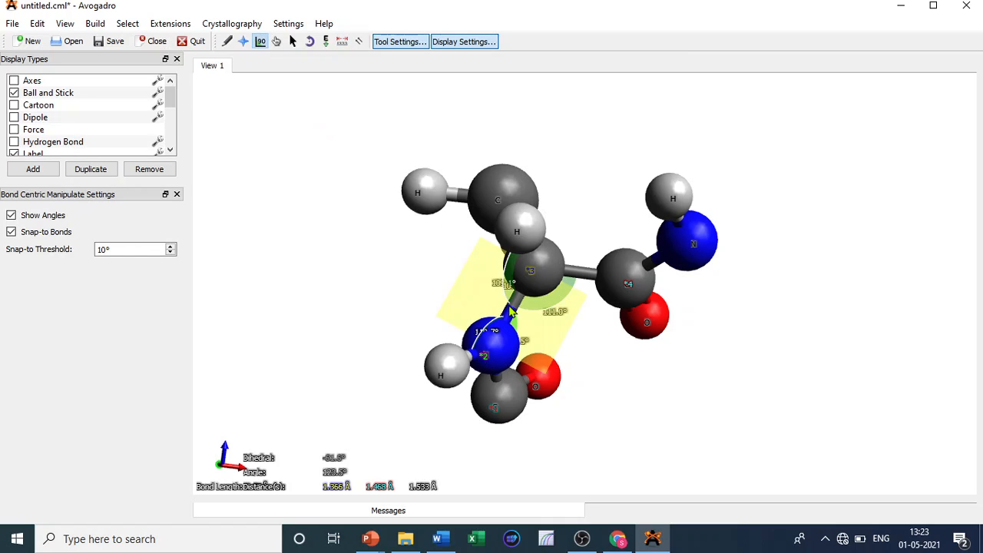
mouse_move(500, 410)
left_mouse_down()
mouse_move(443, 367)
mouse_move(476, 355)
mouse_move(534, 386)
mouse_move(538, 395)
mouse_move(522, 388)
mouse_move(608, 450)
mouse_move(438, 367)
mouse_move(504, 415)
mouse_move(522, 410)
mouse_move(495, 402)
mouse_move(499, 428)
left_mouse_up()
left_click_drag(392, 363, 351, 356)
left_click_drag(407, 386, 428, 335)
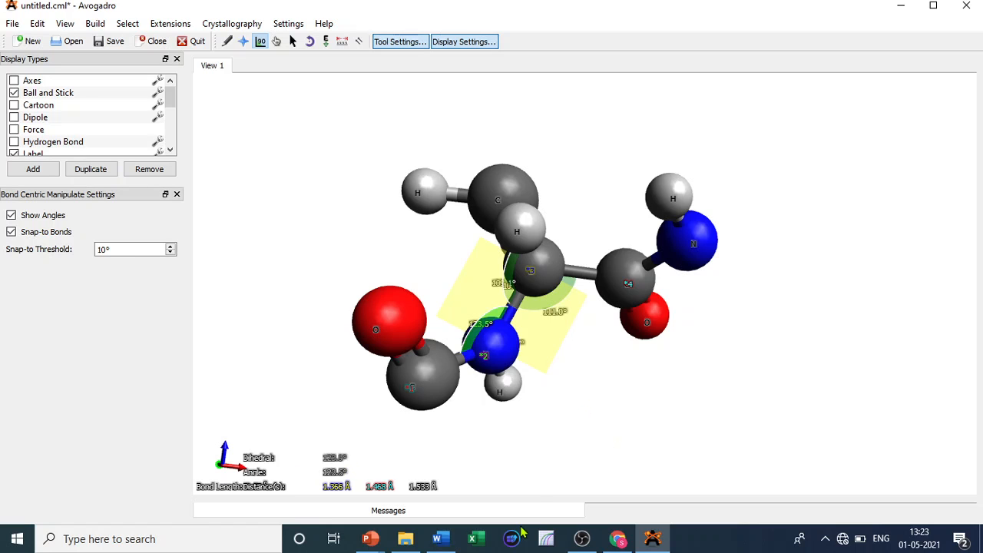
- Measure the ψ dihedral from the C-terminal amide N through the carbonyl C, Cα and backbone N
mouse_move(370, 538)
left_click(533, 474)
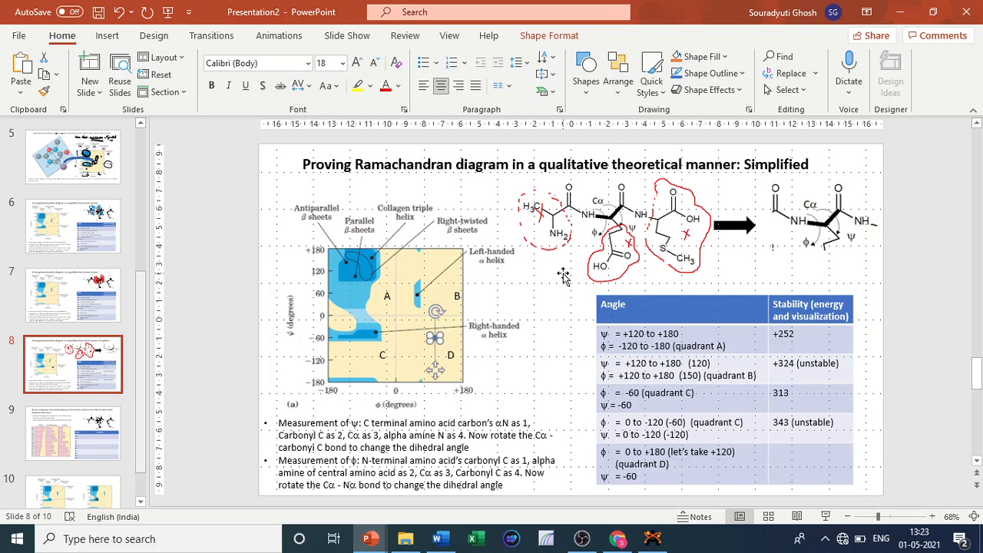
left_click(900, 11)
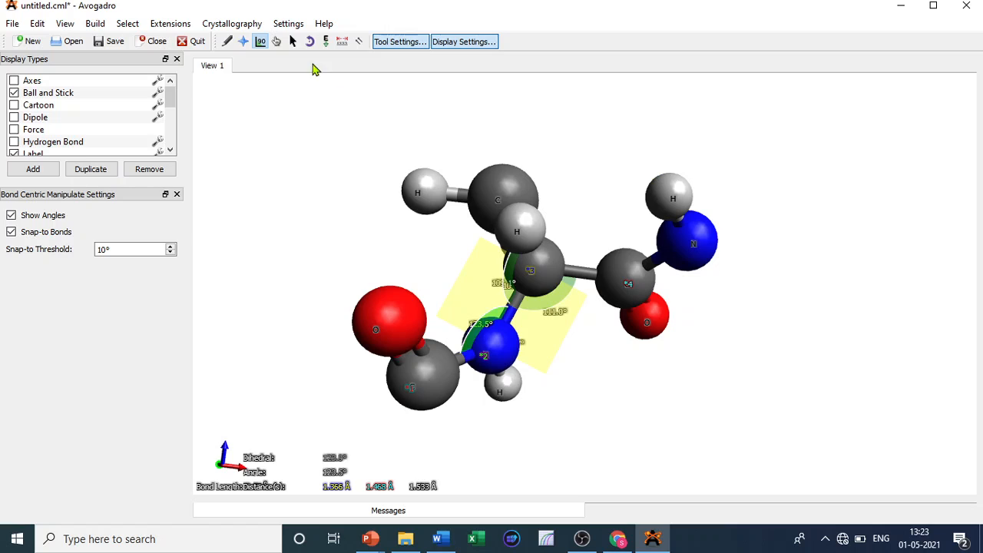
left_click(342, 41)
left_click(426, 387)
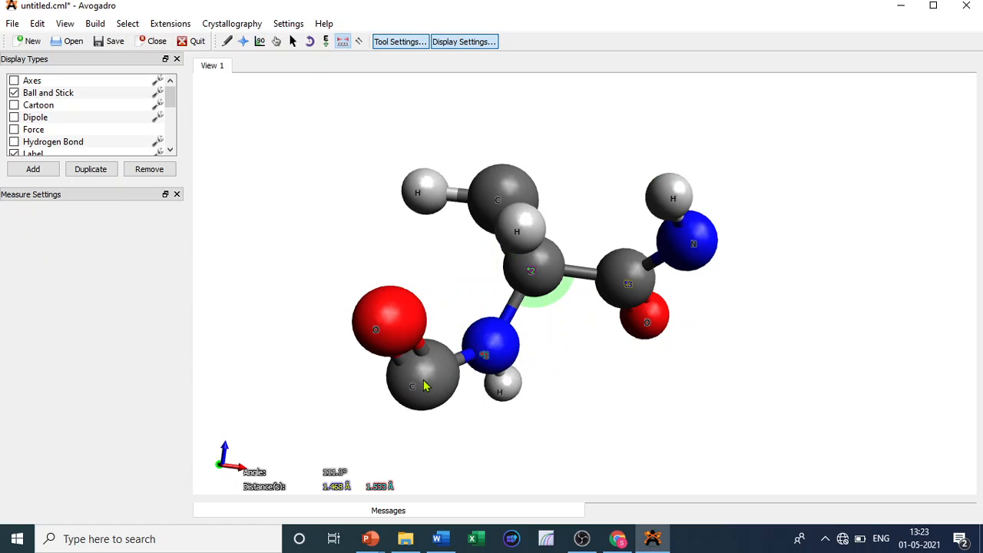
left_click(492, 367)
left_click(532, 284)
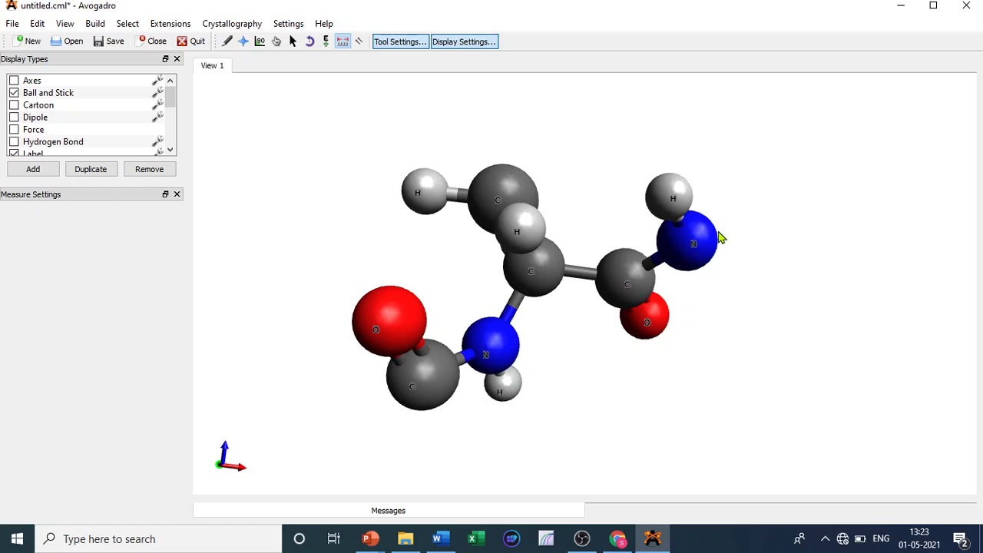
left_click(629, 284)
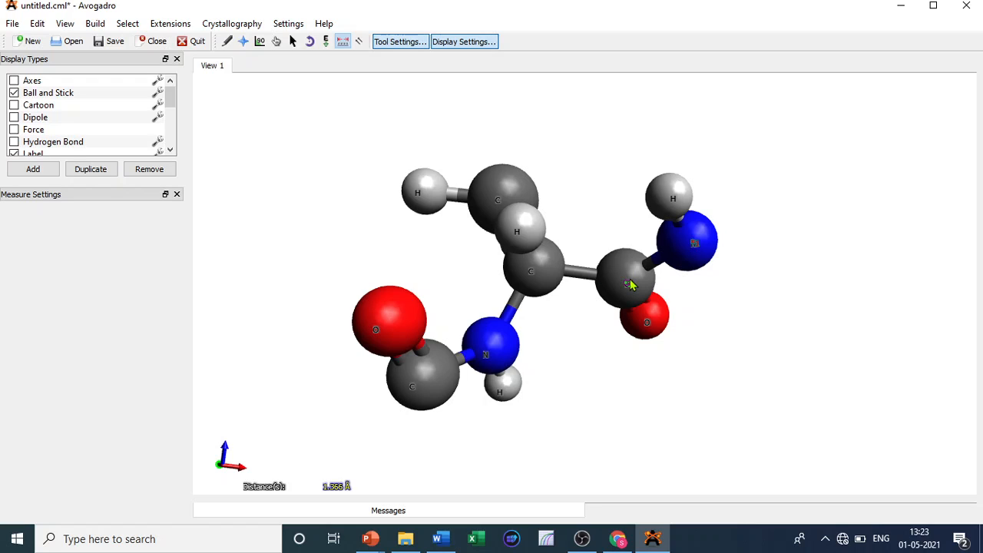
left_click(541, 265)
left_click(501, 353)
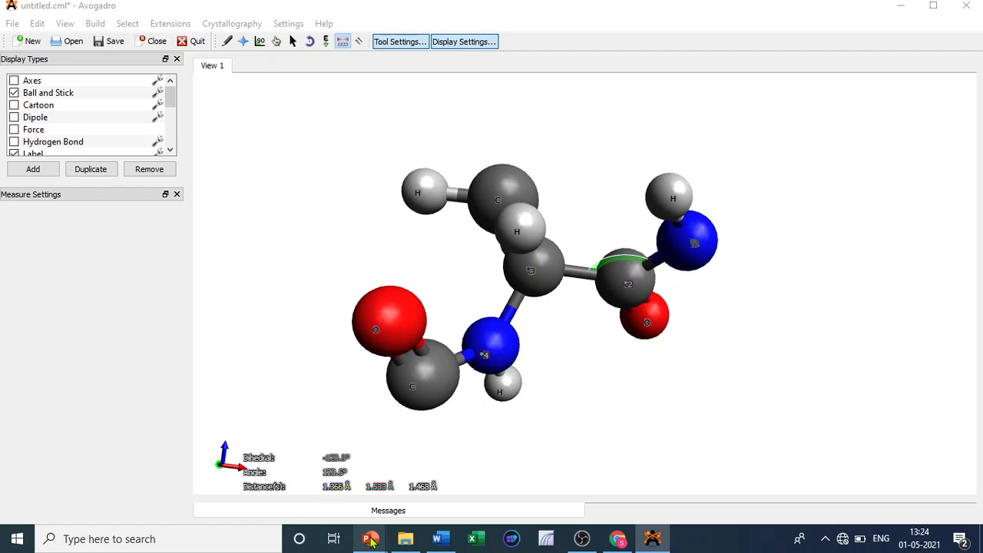
- Switch briefly to the PowerPoint slide table and return to the Avogadro molecule window
mouse_move(370, 538)
left_click(490, 506)
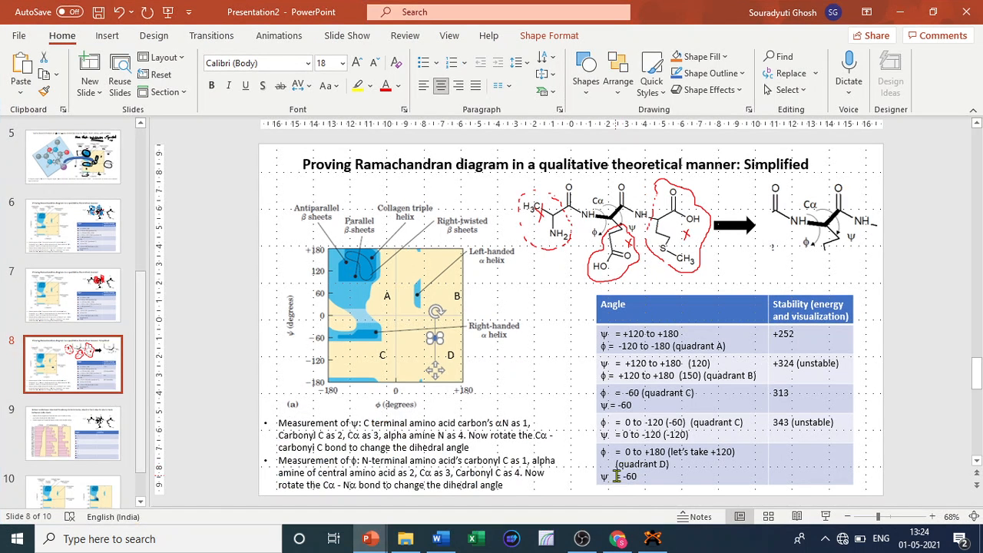
left_click(901, 11)
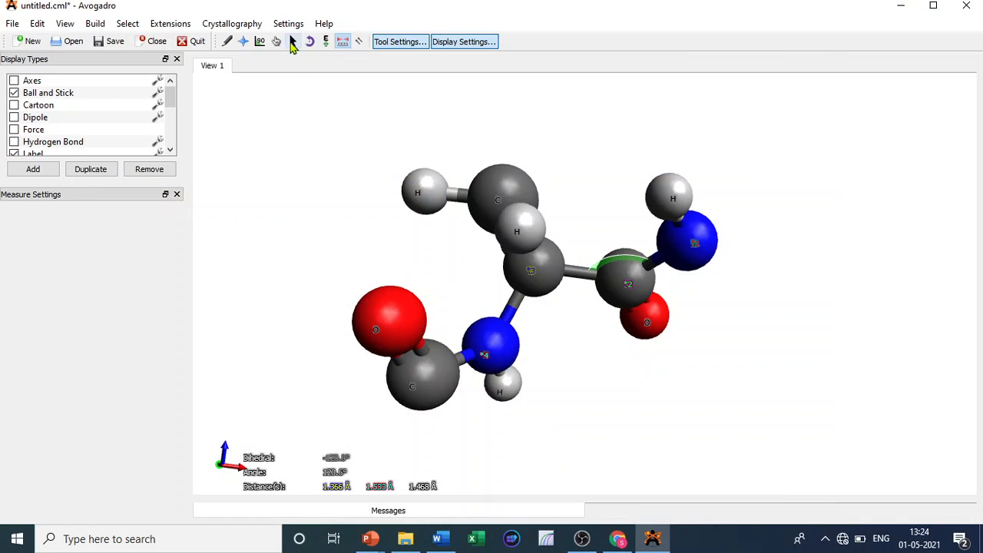
- Rotate the C-terminal amide group about the Cα–carbonyl C bond with Bond Centric Manipulate to set ψ near −60°
left_click(261, 42)
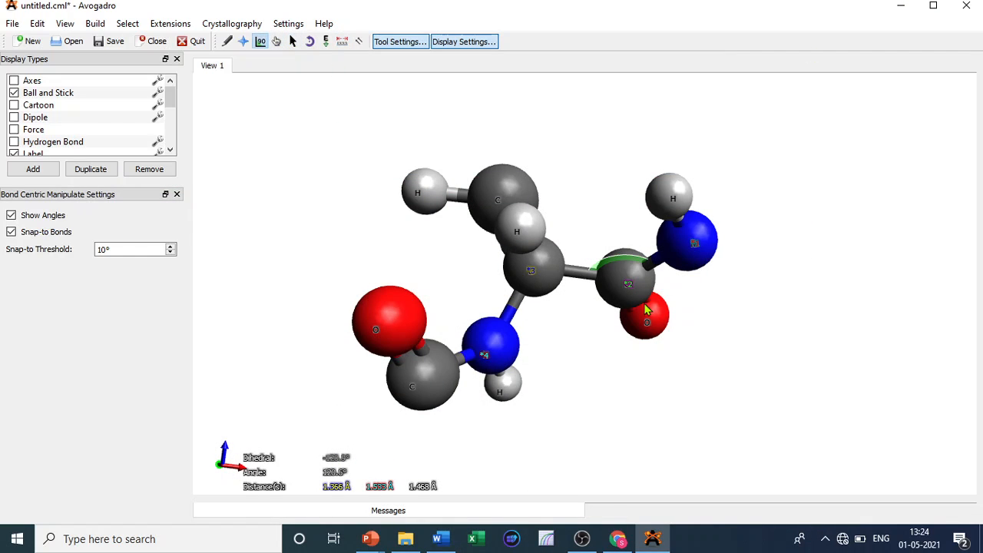
left_click(585, 273)
left_click_drag(651, 322, 667, 300)
left_click_drag(666, 298, 651, 366)
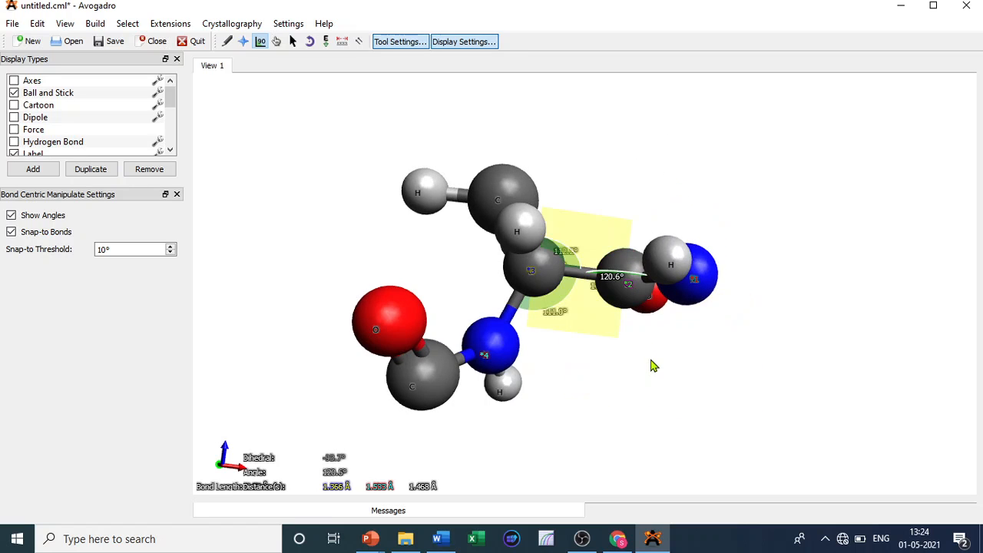
left_click_drag(701, 291, 687, 317)
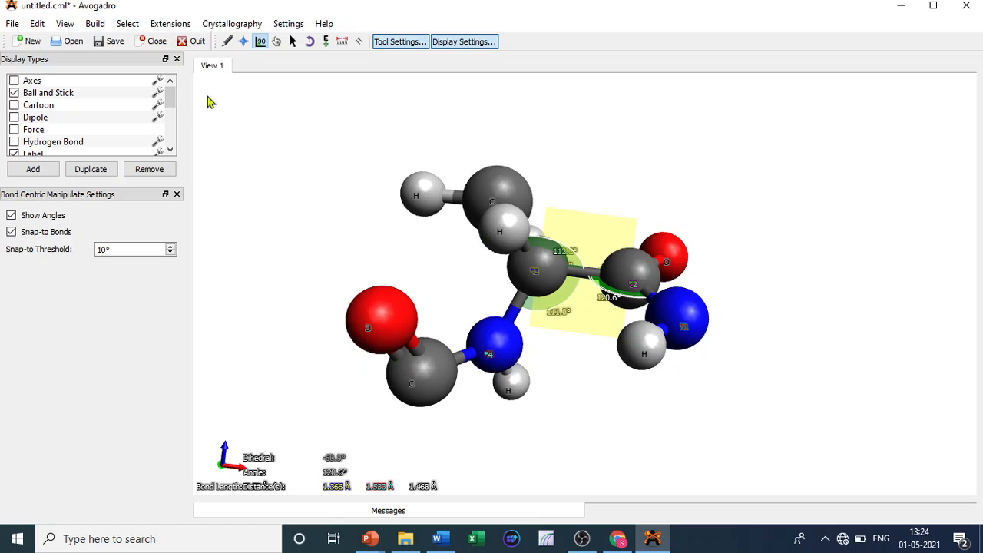
- Calculate the molecular-mechanics energy of the new conformation and dismiss the energy dialog
left_click(169, 23)
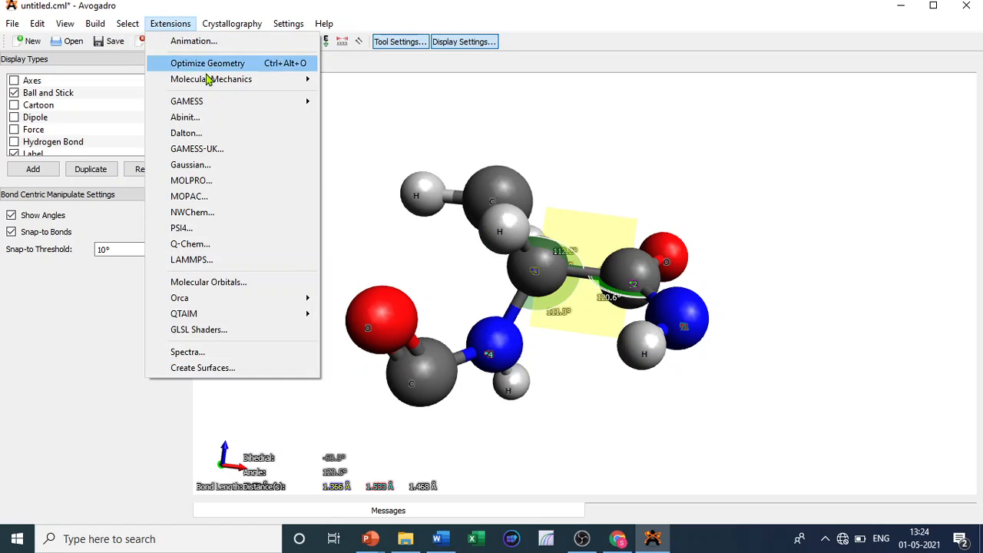
mouse_move(211, 81)
left_click(354, 104)
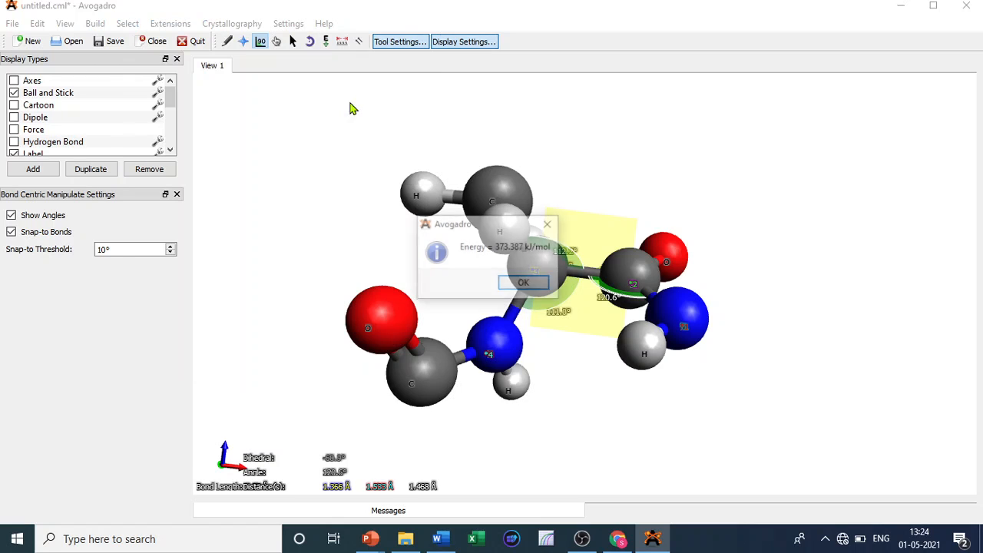
left_click(529, 285)
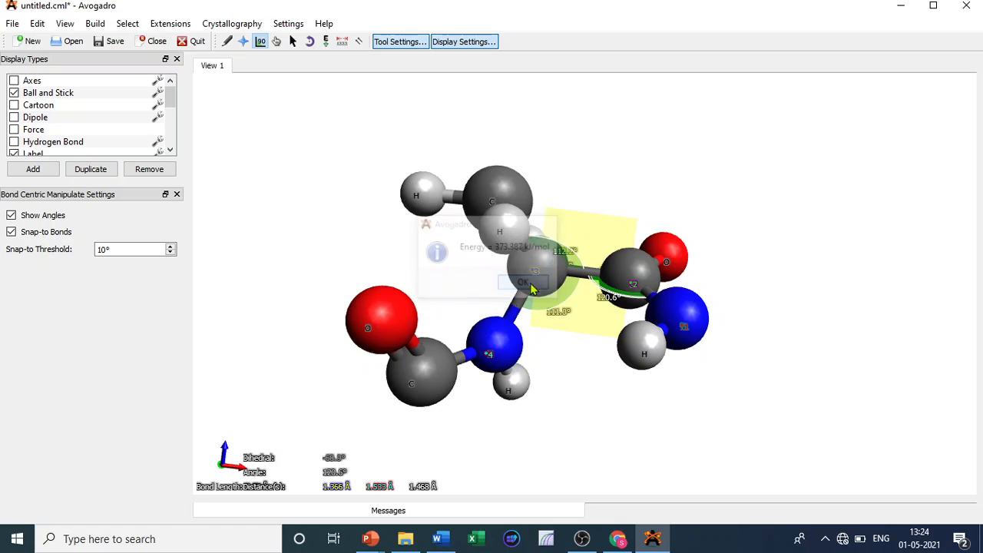
- Switch to PowerPoint and enter 373 (unstable) in the Stability cell of the quadrant D row
mouse_move(374, 543)
left_click(445, 491)
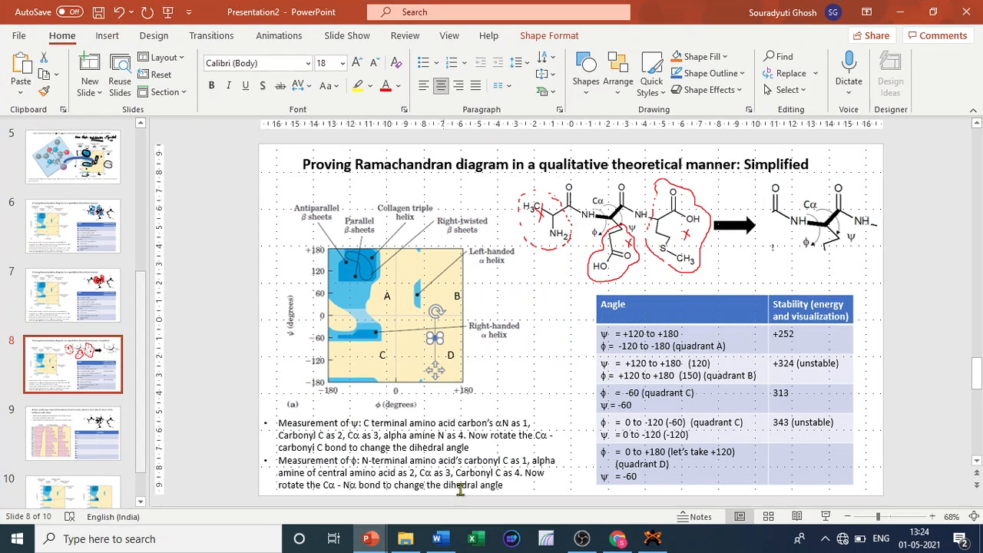
left_click(792, 472)
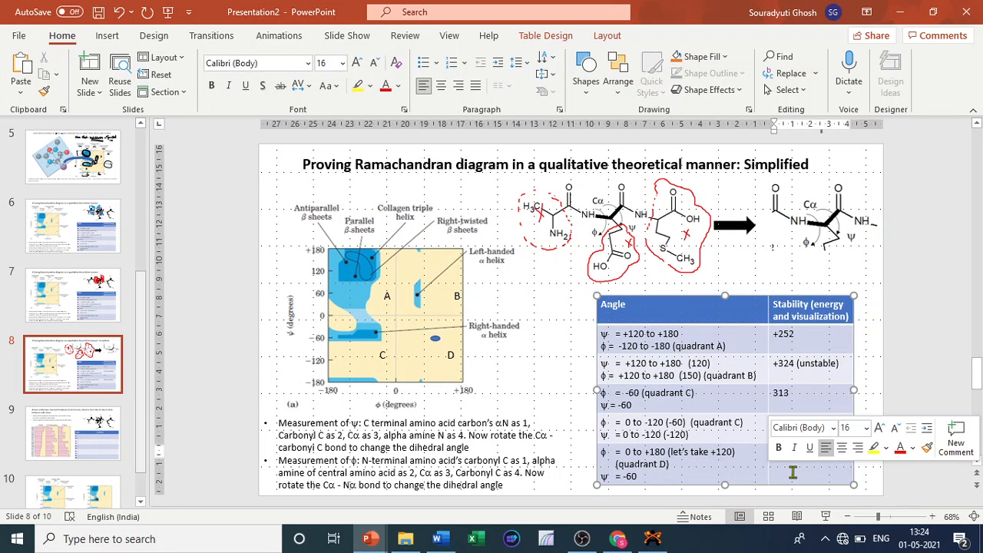
type("3")
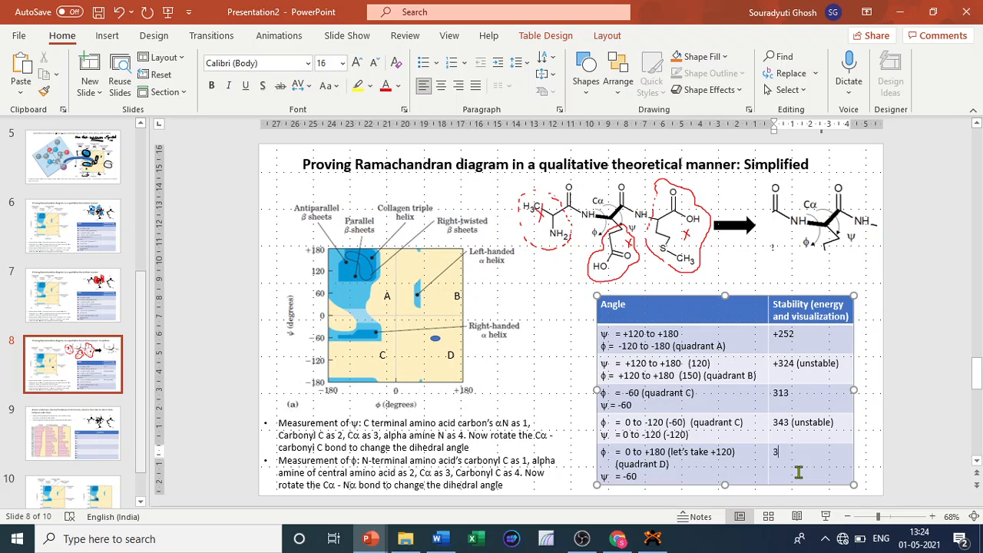
type("73")
type(" (n")
type("nstable)")
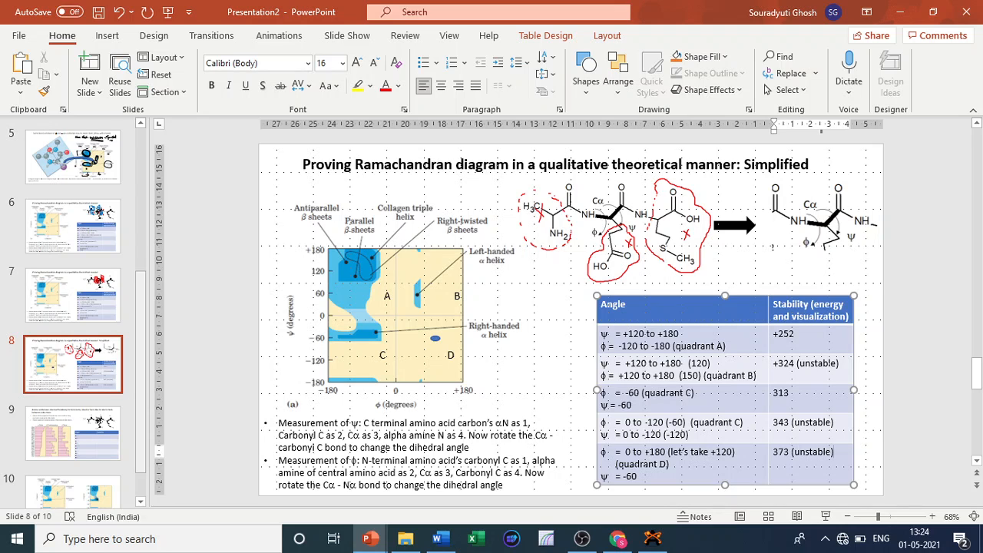